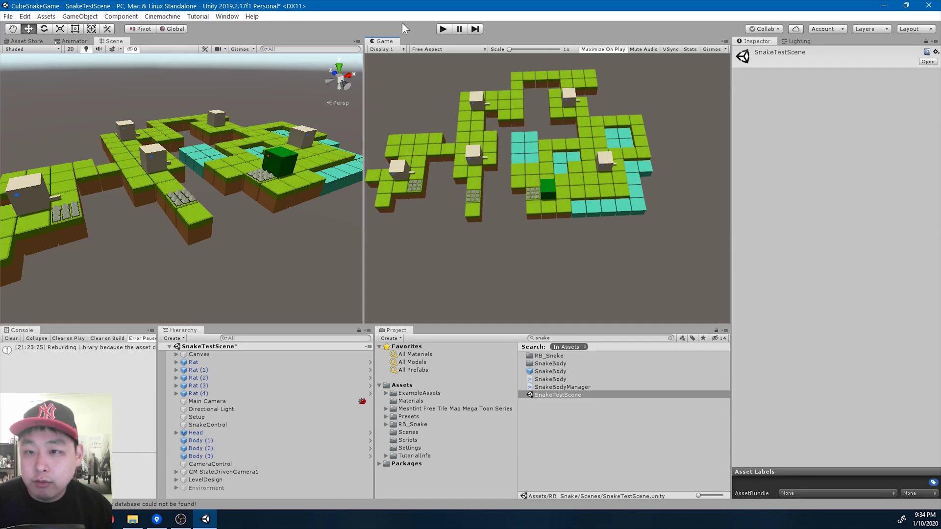
Play-test the snake game, steering the snake in several directions, then stop play mode
{"action": "left_click", "coordinate": [442, 28]}
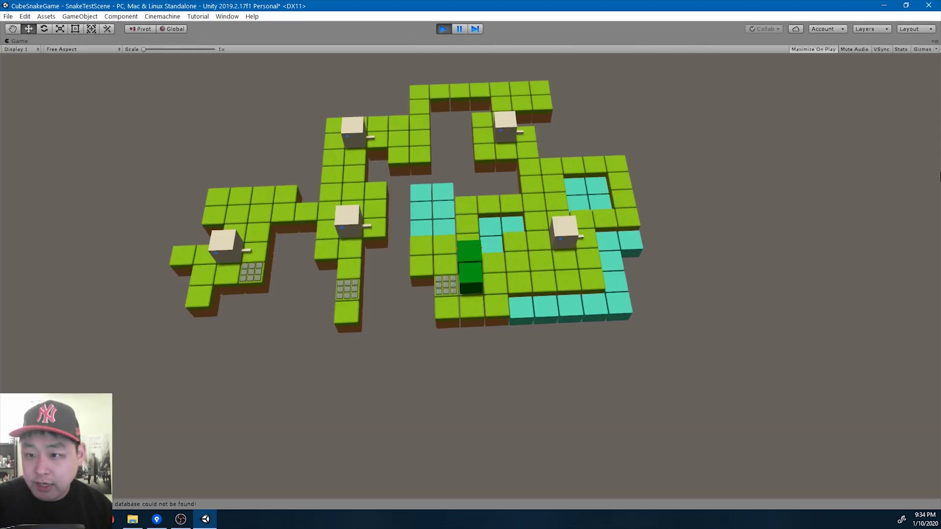
{"action": "key", "text": "Up"}
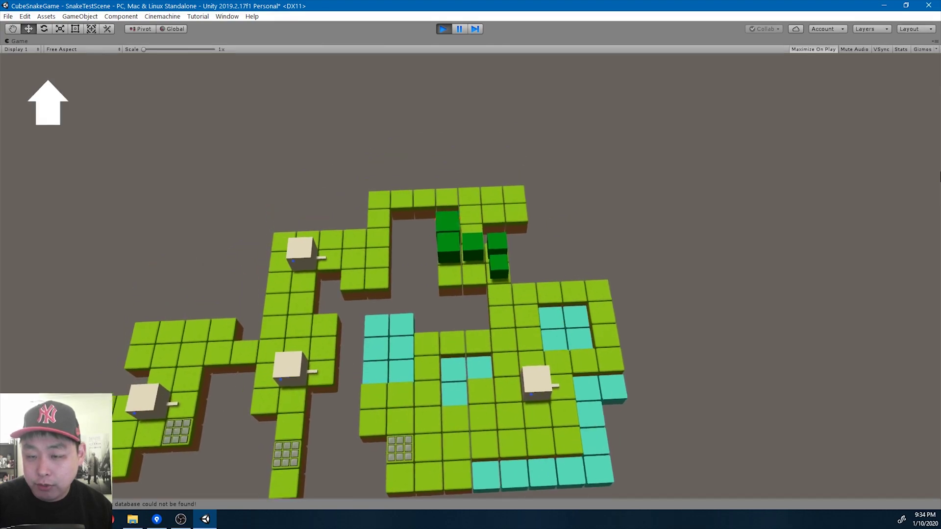
{"action": "key", "text": "Left"}
{"action": "key", "text": "Down"}
{"action": "key", "text": "Left"}
{"action": "key", "text": "Right"}
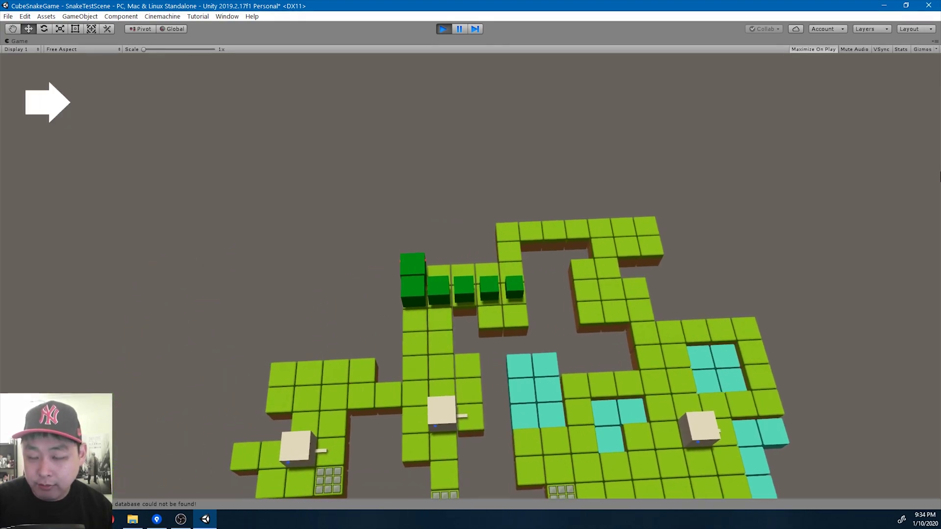
{"action": "key", "text": "Up"}
{"action": "key", "text": "Right"}
{"action": "key", "text": "Down"}
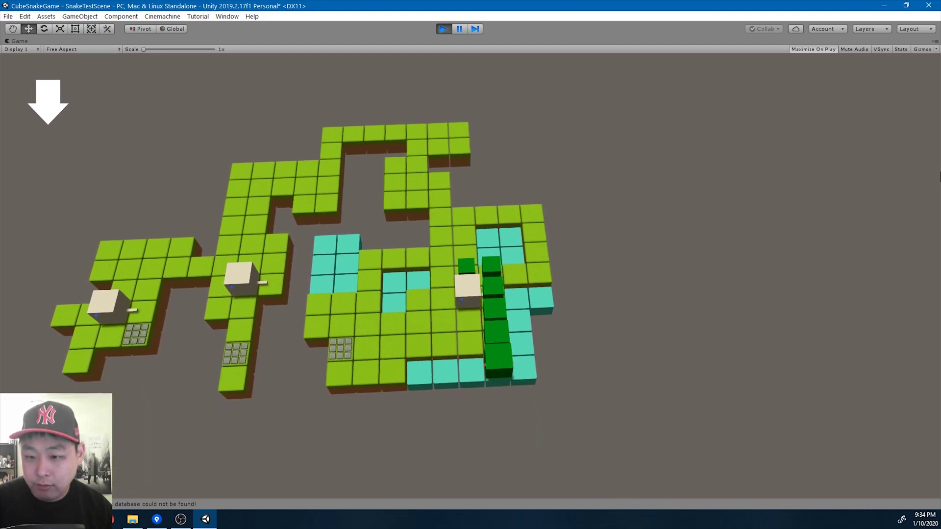
{"action": "key", "text": "Up"}
{"action": "key", "text": "Right"}
{"action": "key", "text": "Left"}
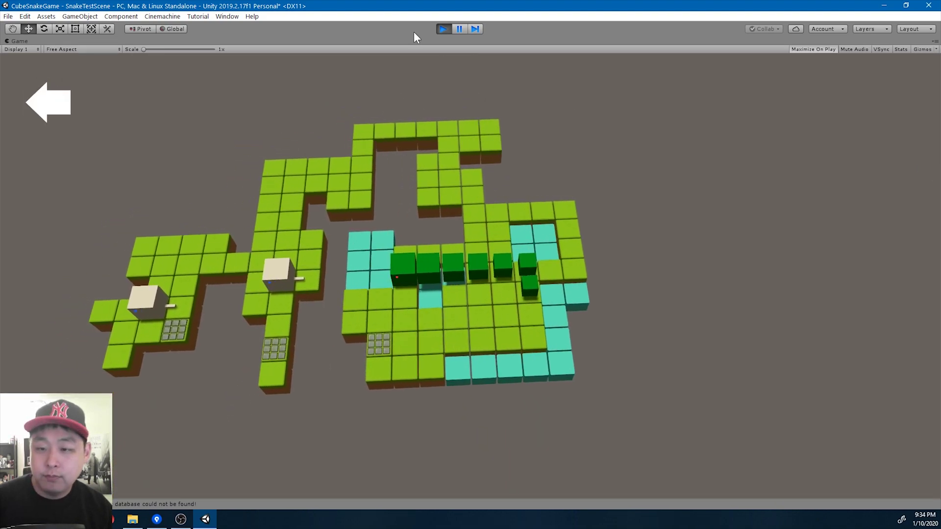
{"action": "left_click", "coordinate": [442, 29]}
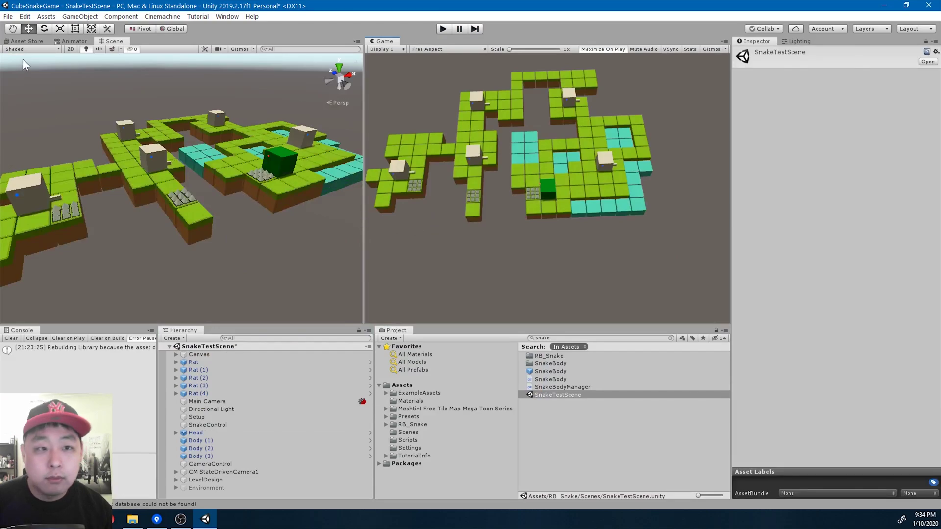
Start a new empty scene, dismissing the modified-scene prompt
{"action": "left_click", "coordinate": [8, 16]}
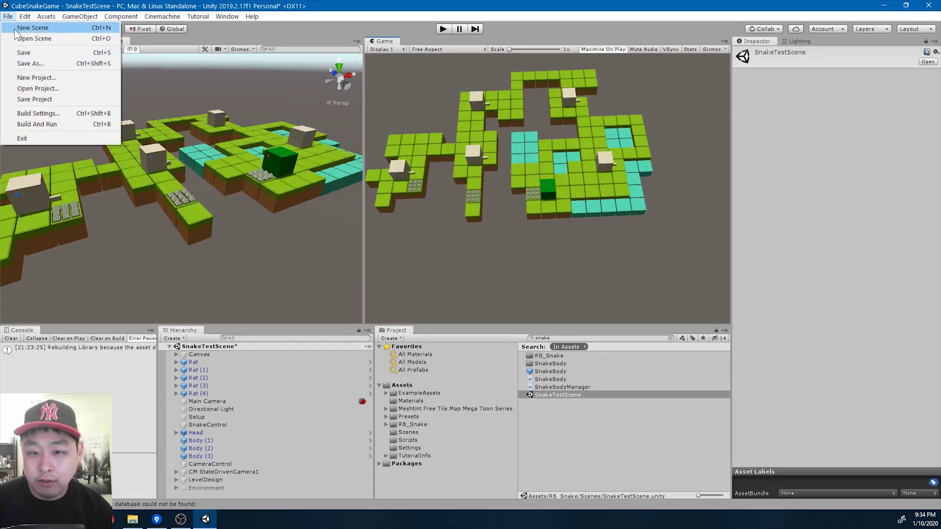
{"action": "left_click", "coordinate": [29, 28]}
{"action": "left_click", "coordinate": [456, 277]}
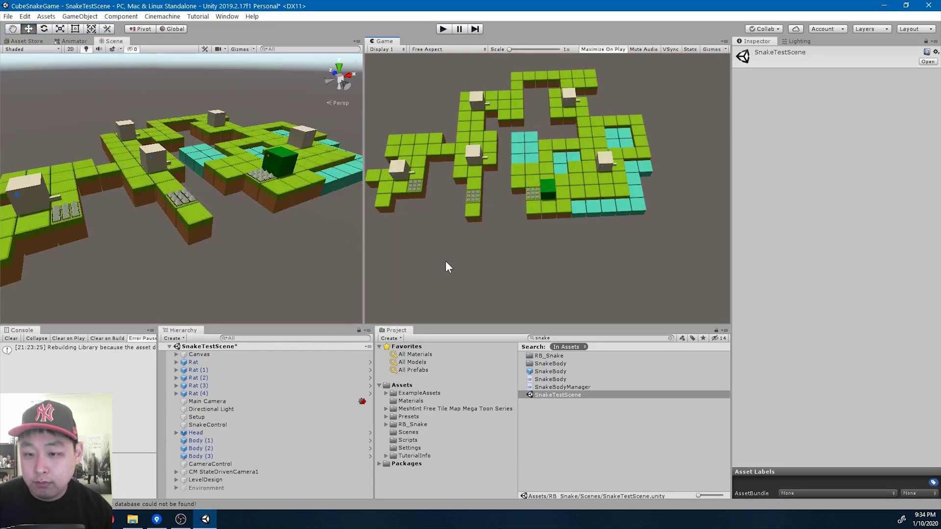
Confirm in the Package Manager that Cinemachine 2.3.4 is installed
{"action": "left_click", "coordinate": [225, 17]}
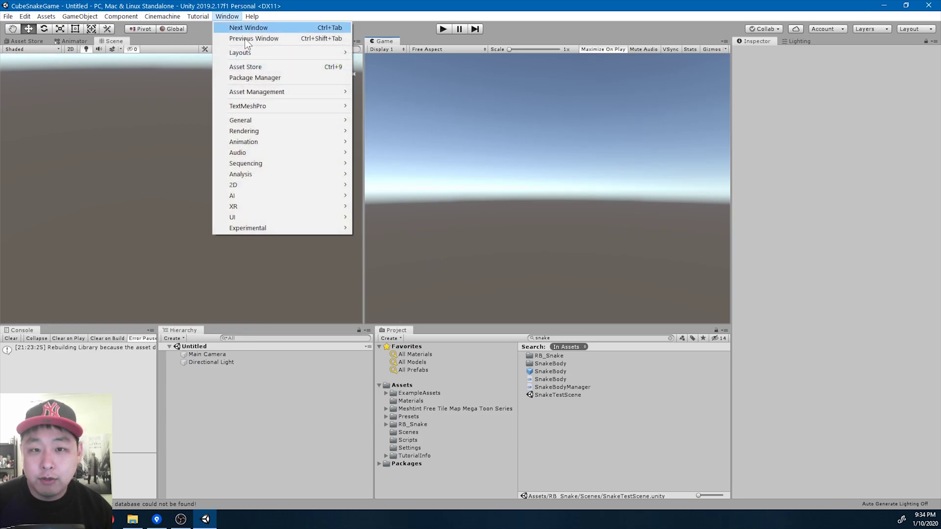
{"action": "left_click", "coordinate": [265, 78]}
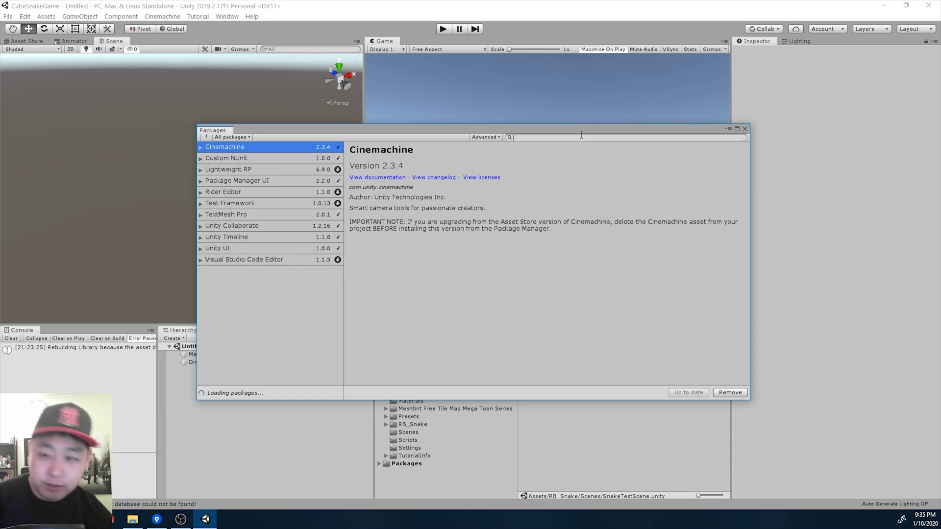
{"action": "type", "text": "cine"}
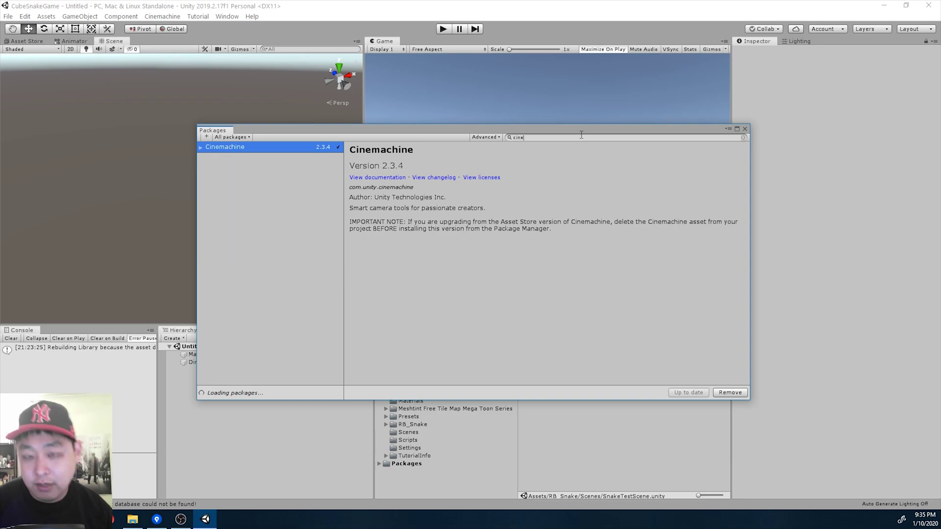
{"action": "left_click", "coordinate": [743, 130]}
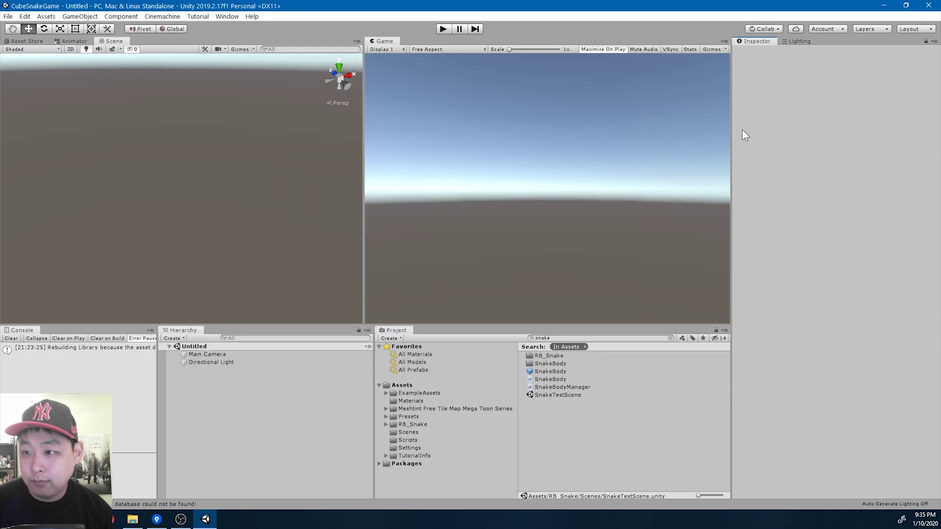
Add a cube to the scene and set its position to 0, 0, 0
{"action": "right_click", "coordinate": [247, 397]}
{"action": "mouse_move", "coordinate": [277, 314]}
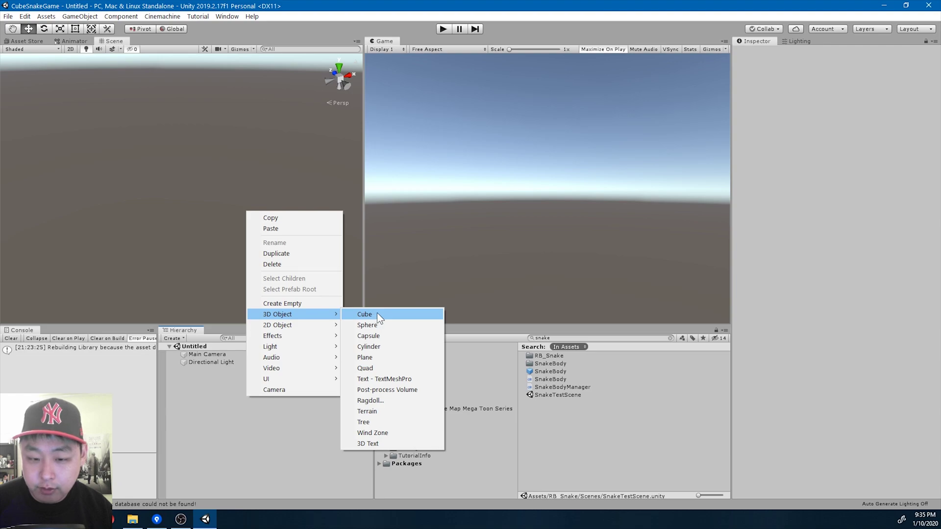
{"action": "left_click", "coordinate": [376, 313]}
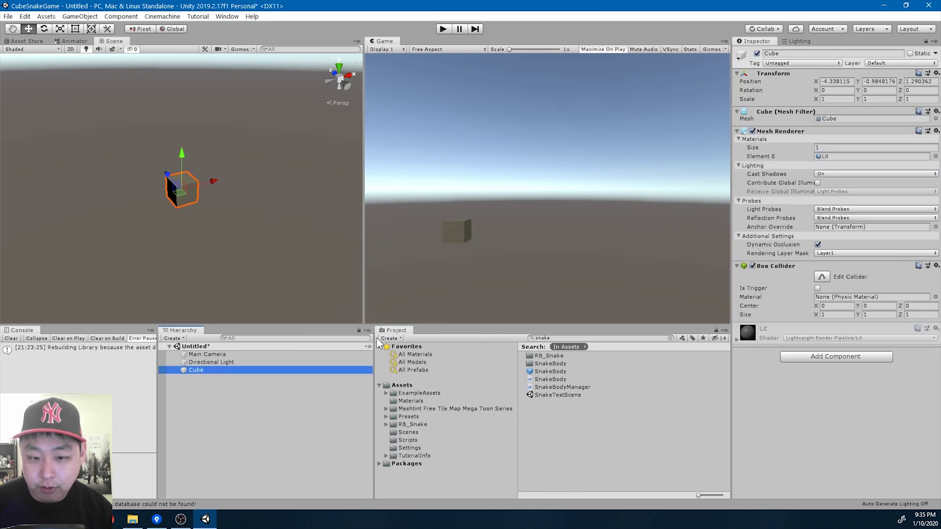
{"action": "left_click", "coordinate": [835, 82]}
{"action": "type", "text": "0"}
{"action": "key", "text": "Tab"}
{"action": "type", "text": "0"}
{"action": "key", "text": "Tab"}
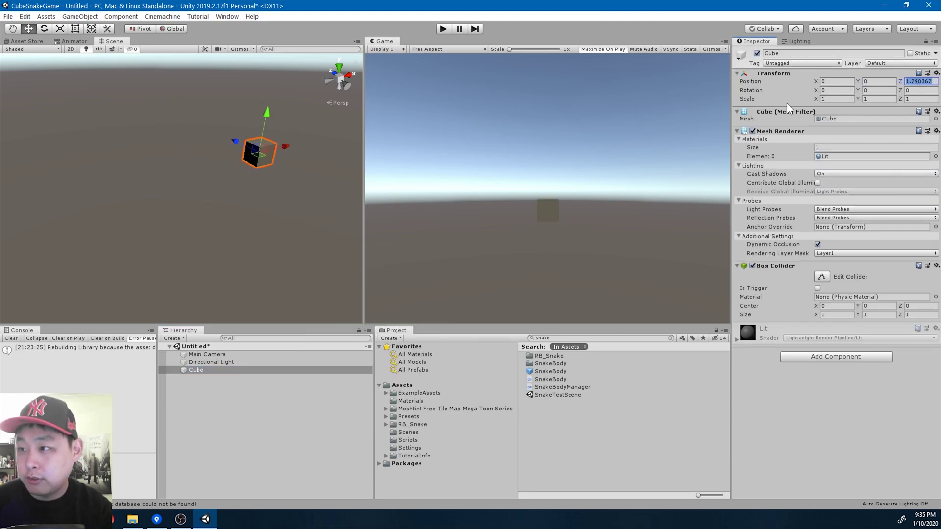
{"action": "type", "text": "0"}
{"action": "key", "text": "Return"}
{"action": "left_click_drag", "start_coordinate": [285, 210], "coordinate": [316, 196], "text": "alt"}
{"action": "left_click", "coordinate": [169, 20]}
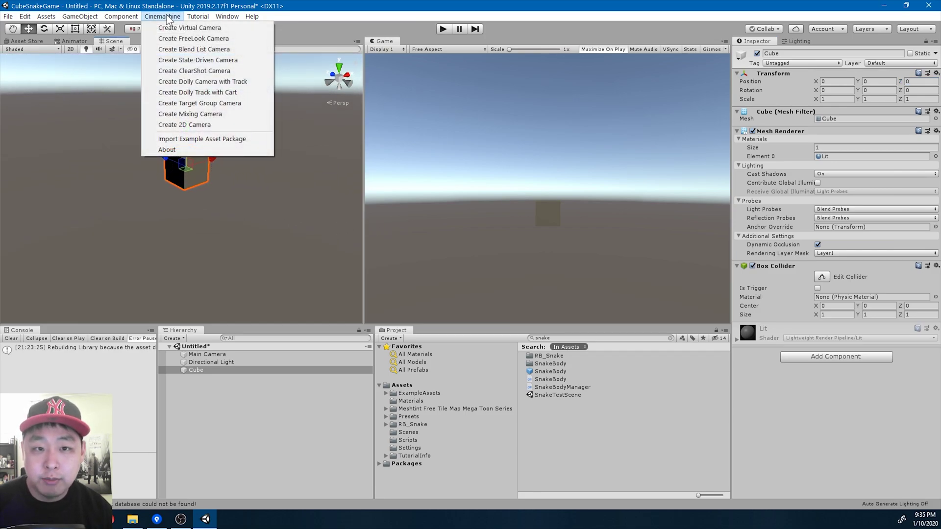
Create a State-Driven Camera and expand it to reveal its child CM vcam1
{"action": "left_click", "coordinate": [182, 62]}
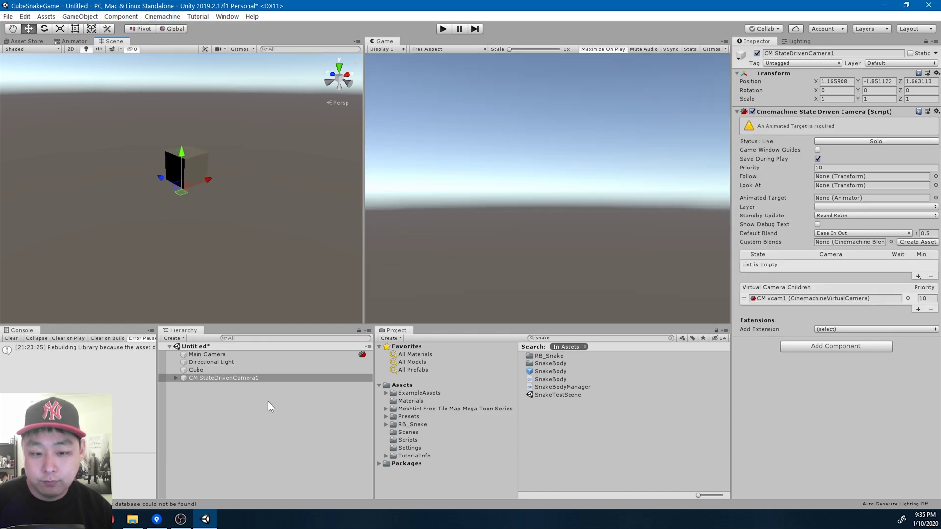
{"action": "left_click", "coordinate": [168, 379]}
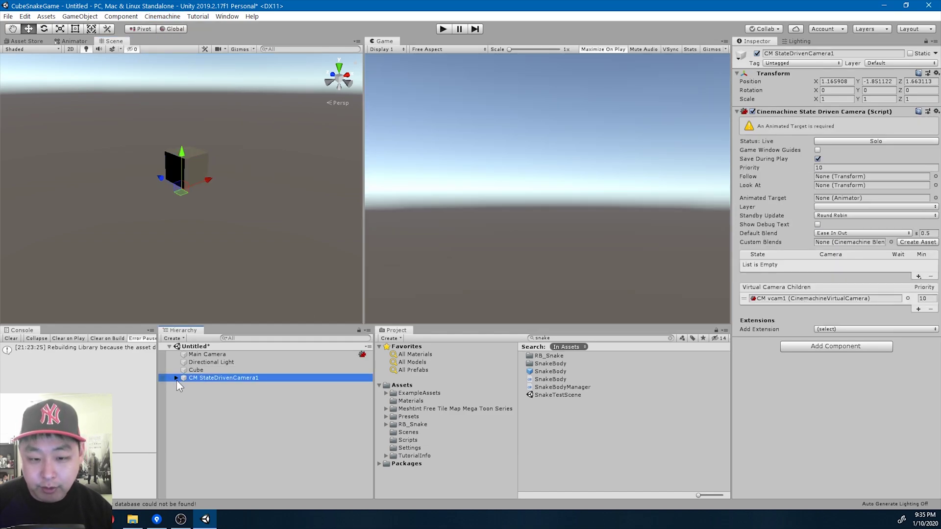
{"action": "left_click", "coordinate": [176, 378]}
{"action": "left_click", "coordinate": [216, 386]}
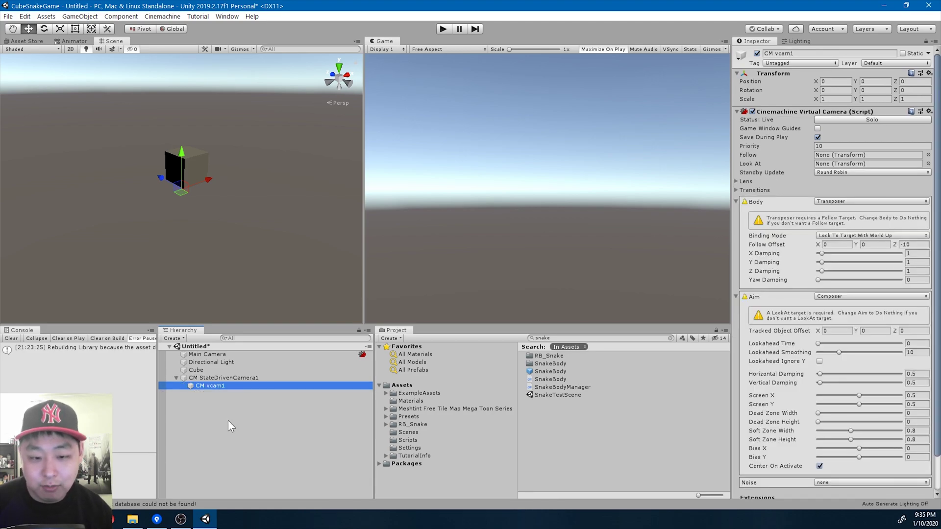
{"action": "left_click", "coordinate": [250, 415]}
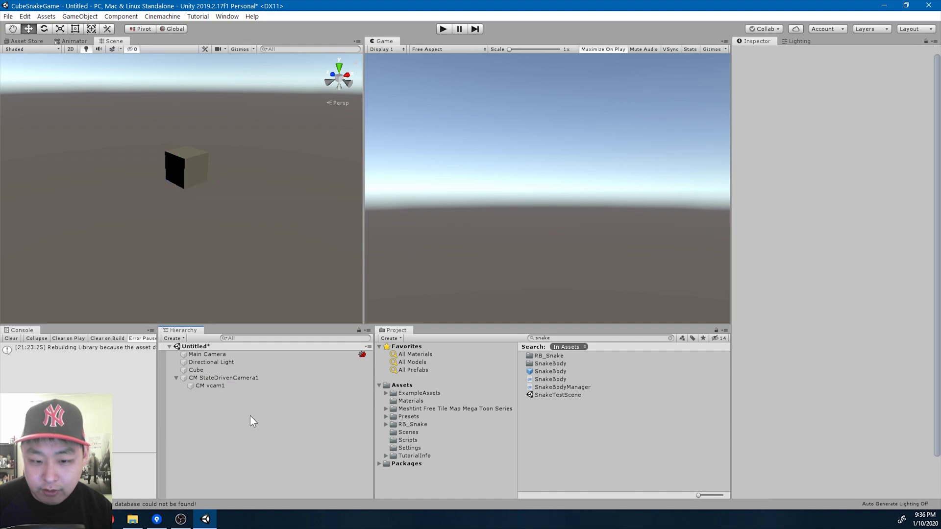
Create an empty GameObject named CameraControl
{"action": "right_click", "coordinate": [238, 416]}
{"action": "left_click", "coordinate": [277, 326]}
{"action": "key", "text": "F2"}
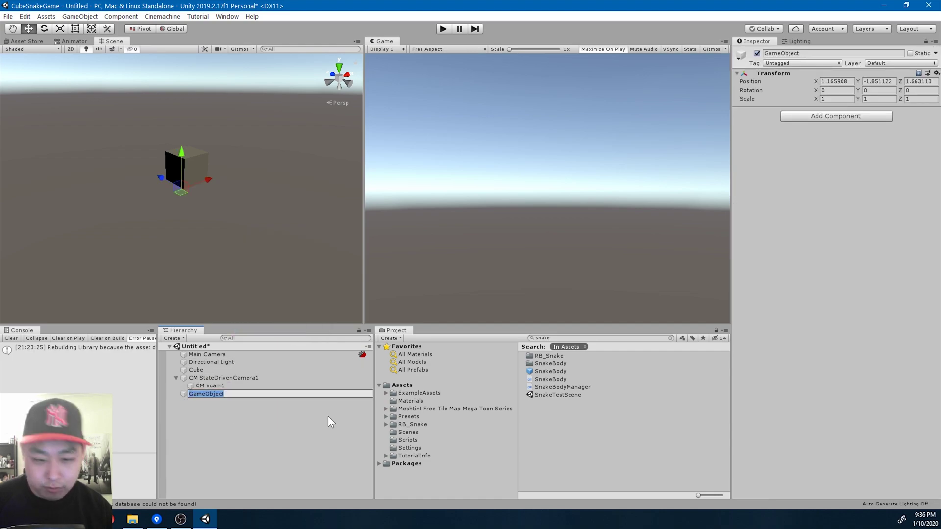
{"action": "type", "text": "CameraControl"}
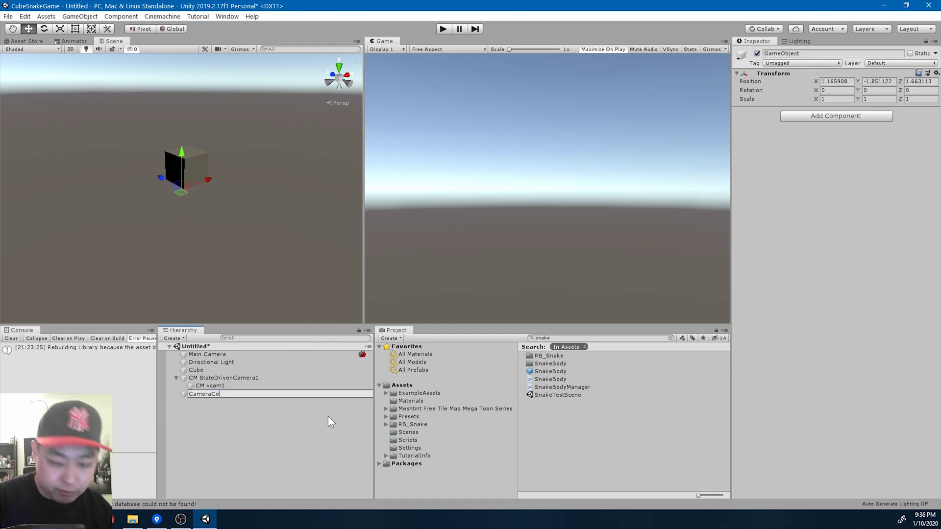
{"action": "key", "text": "Return"}
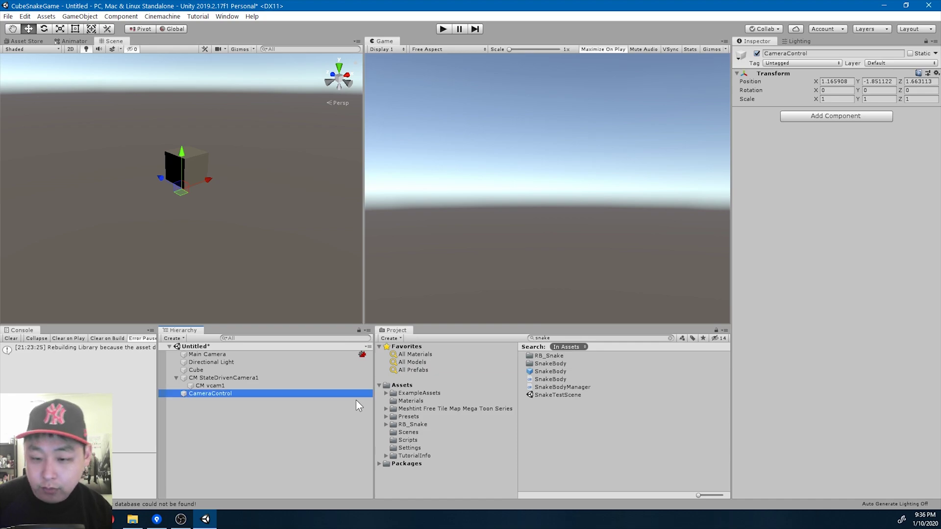
{"action": "left_click", "coordinate": [402, 385]}
Create the CameraControllerSample Animator Controller and assign it to CameraControl
{"action": "right_click", "coordinate": [565, 449]}
{"action": "mouse_move", "coordinate": [610, 222]}
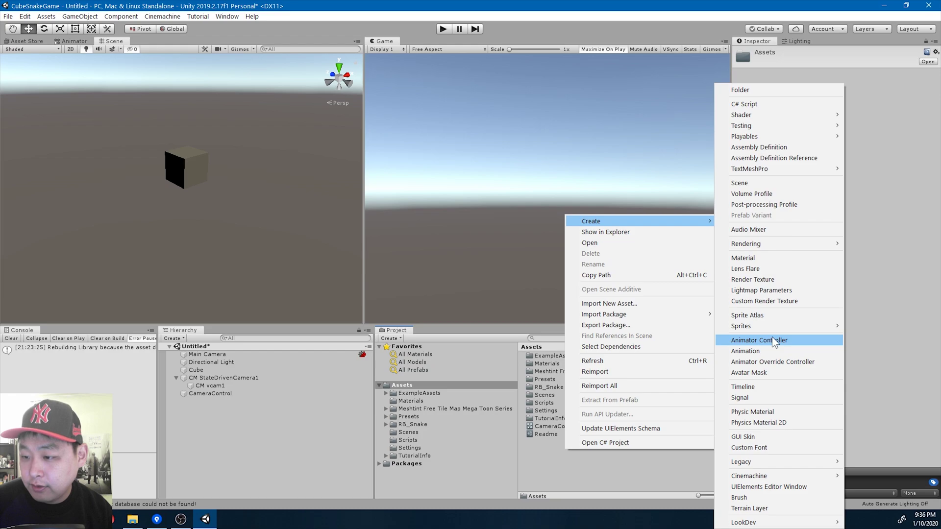
{"action": "left_click", "coordinate": [772, 339]}
{"action": "type", "text": "Cam"}
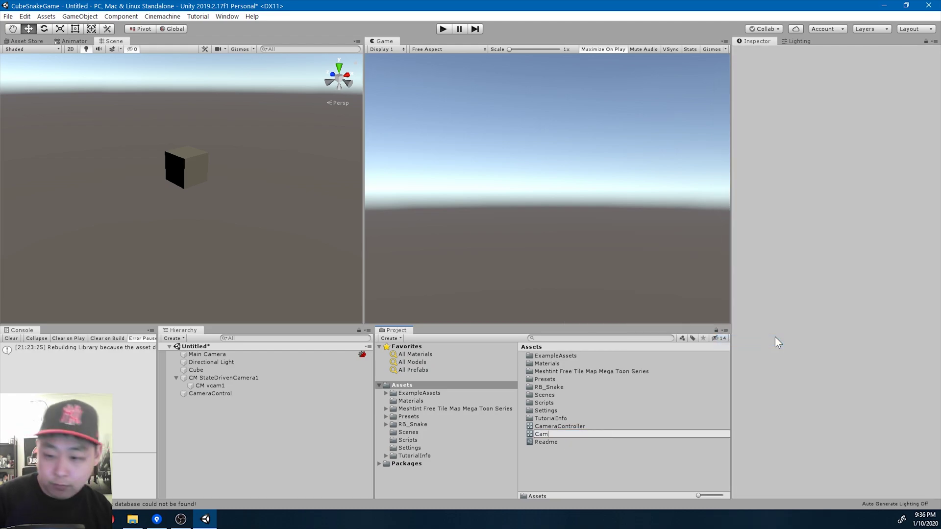
{"action": "type", "text": "eraController"}
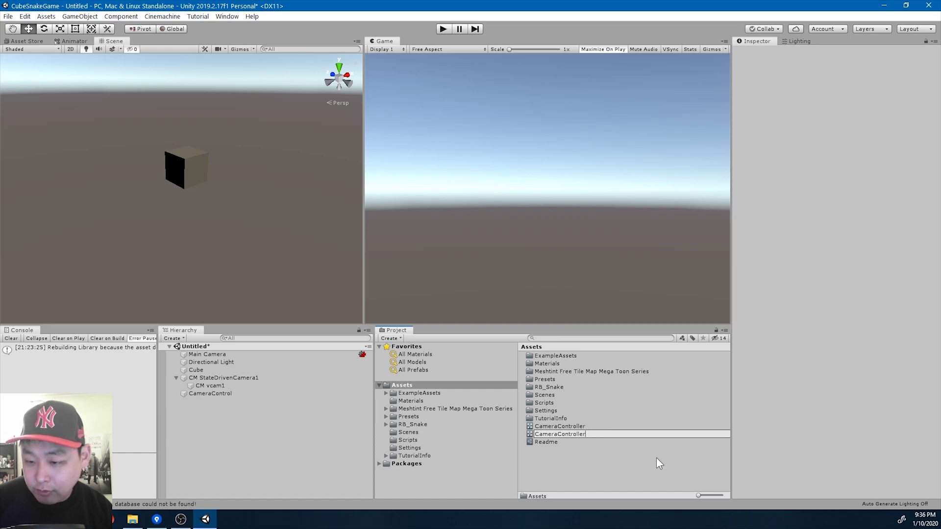
{"action": "type", "text": "Samp"}
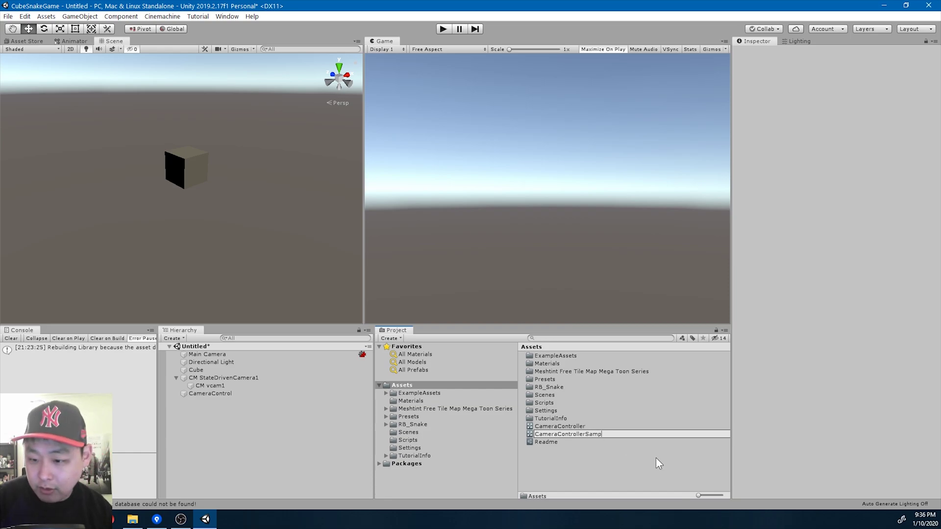
{"action": "type", "text": "le"}
{"action": "key", "text": "Return"}
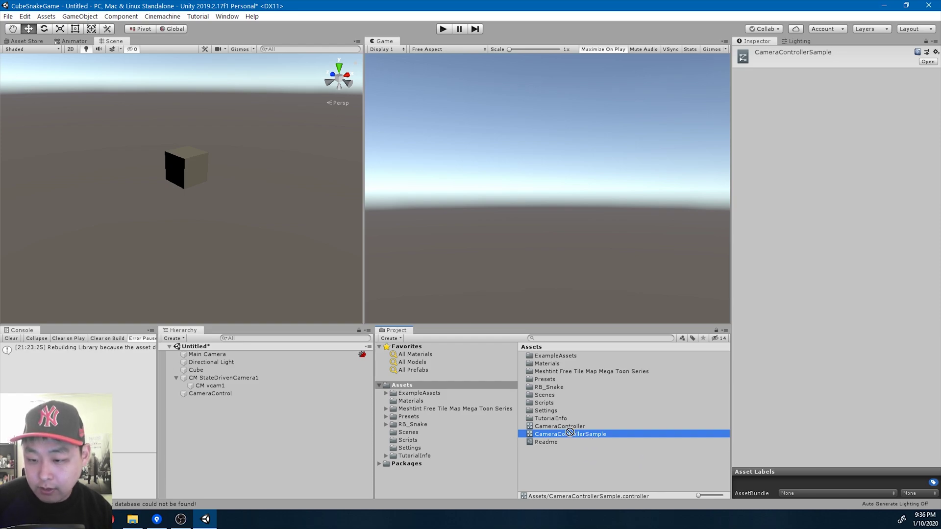
{"action": "left_click_drag", "start_coordinate": [589, 434], "coordinate": [213, 393]}
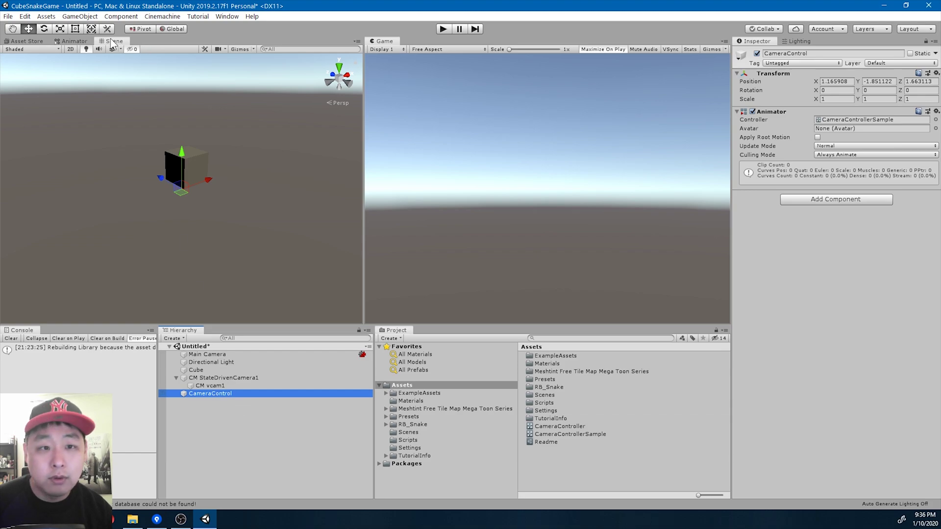
In the controller graph, move Exit beside Entry and add a default empty state CameraOne
{"action": "left_click", "coordinate": [73, 42]}
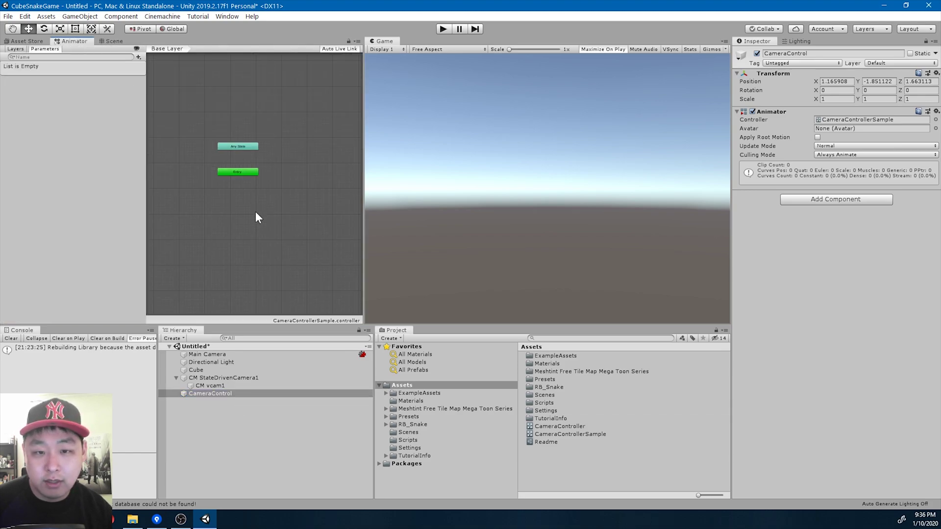
{"action": "left_click_drag", "start_coordinate": [350, 180], "coordinate": [190, 172]}
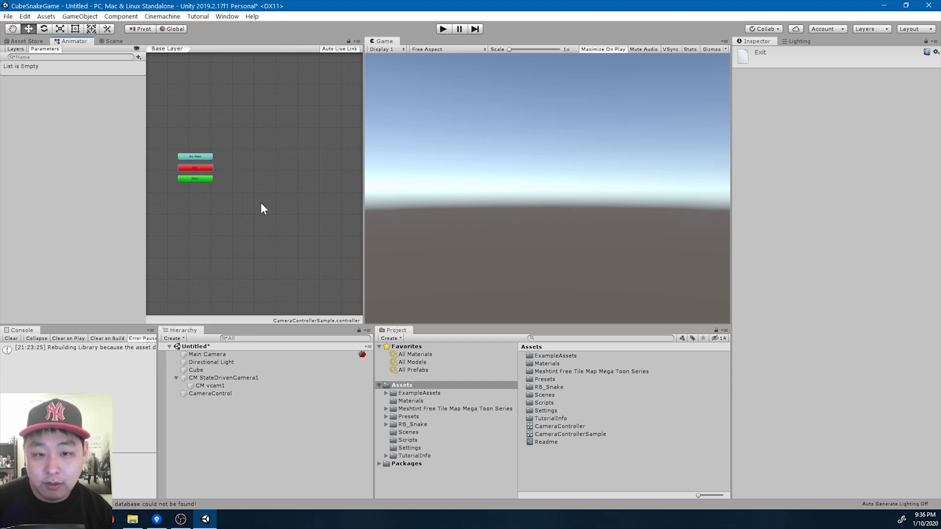
{"action": "scroll", "coordinate": [231, 197], "scroll_direction": "up", "scroll_amount": 2}
{"action": "scroll", "coordinate": [234, 201], "scroll_direction": "up", "scroll_amount": 2}
{"action": "right_click", "coordinate": [246, 200]}
{"action": "mouse_move", "coordinate": [280, 206]}
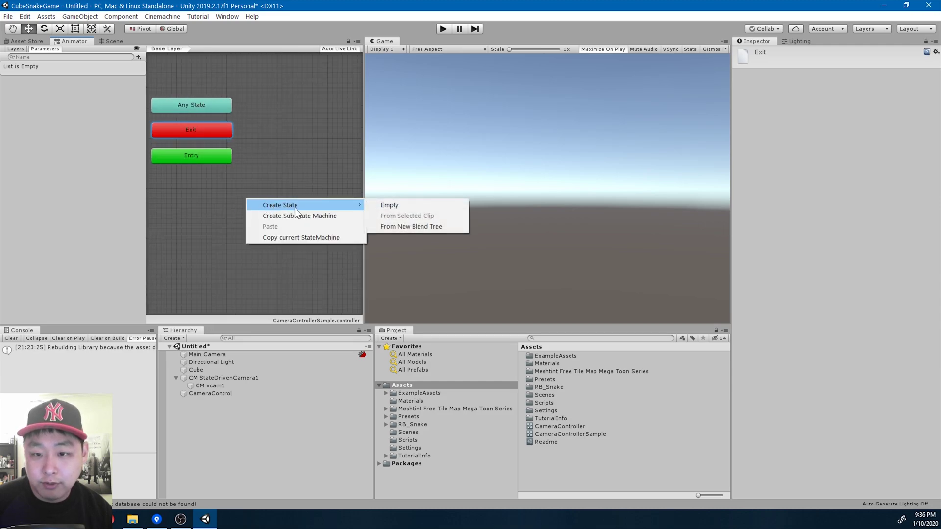
{"action": "left_click", "coordinate": [390, 205]}
{"action": "left_click_drag", "start_coordinate": [311, 206], "coordinate": [264, 203]}
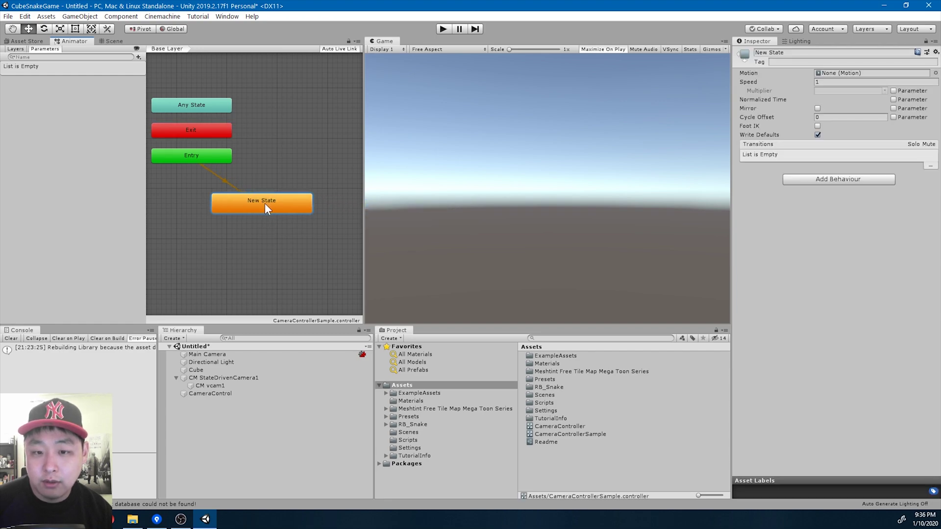
{"action": "left_click", "coordinate": [792, 53]}
{"action": "type", "text": "Camera"}
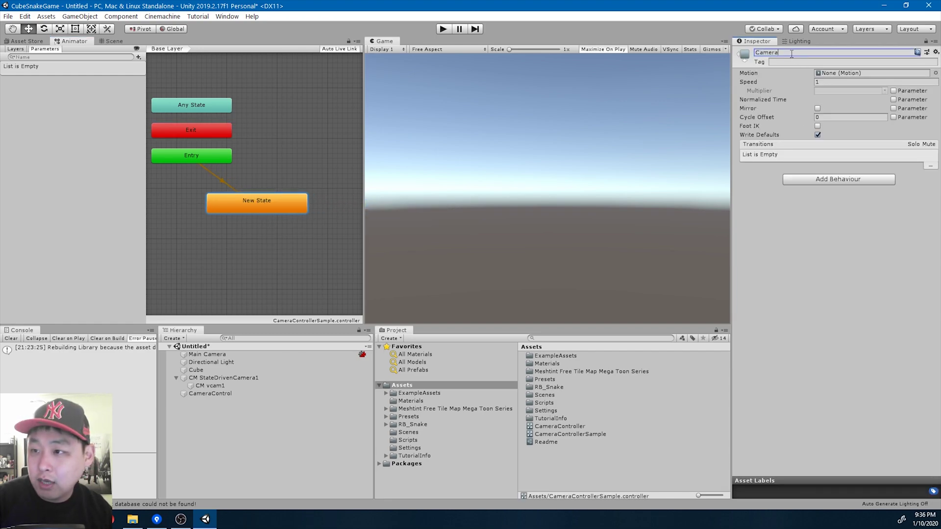
{"action": "type", "text": "One"}
{"action": "key", "text": "Return"}
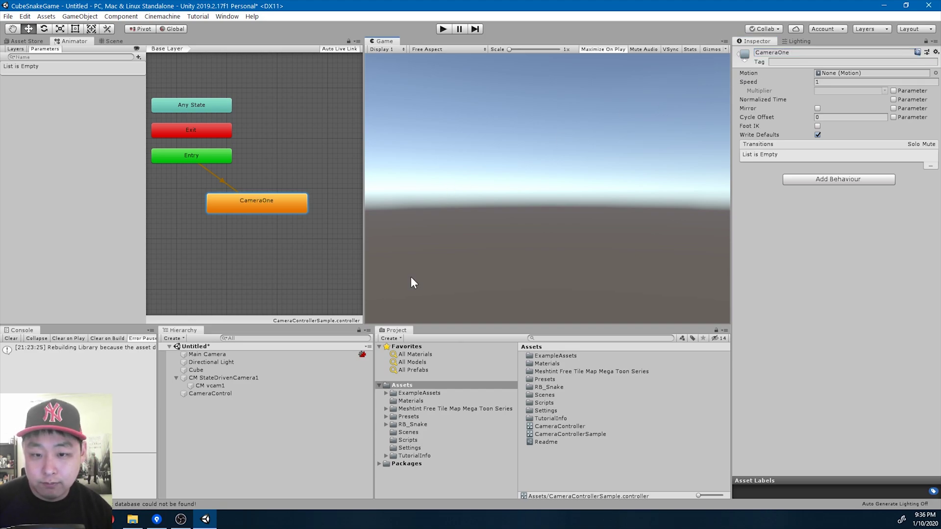
{"action": "key", "text": "ctrl+s"}
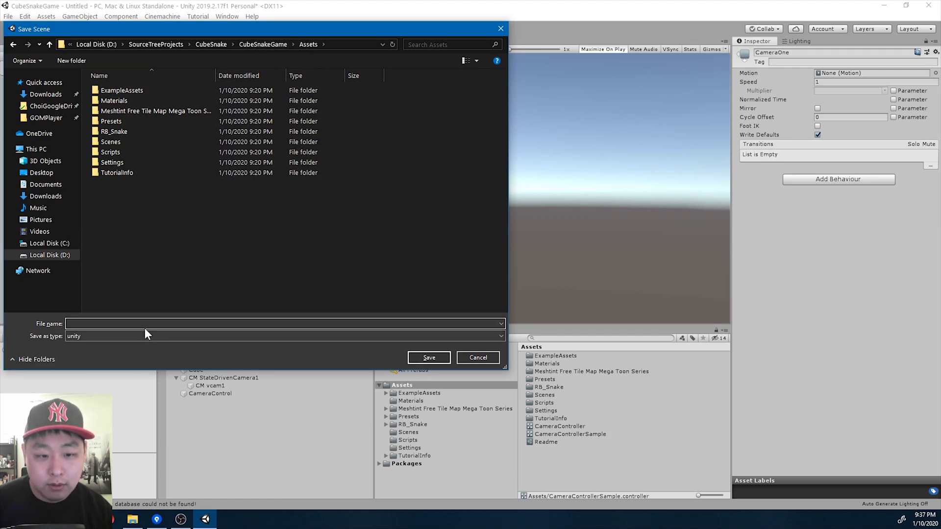
{"action": "type", "text": "SampleCin"}
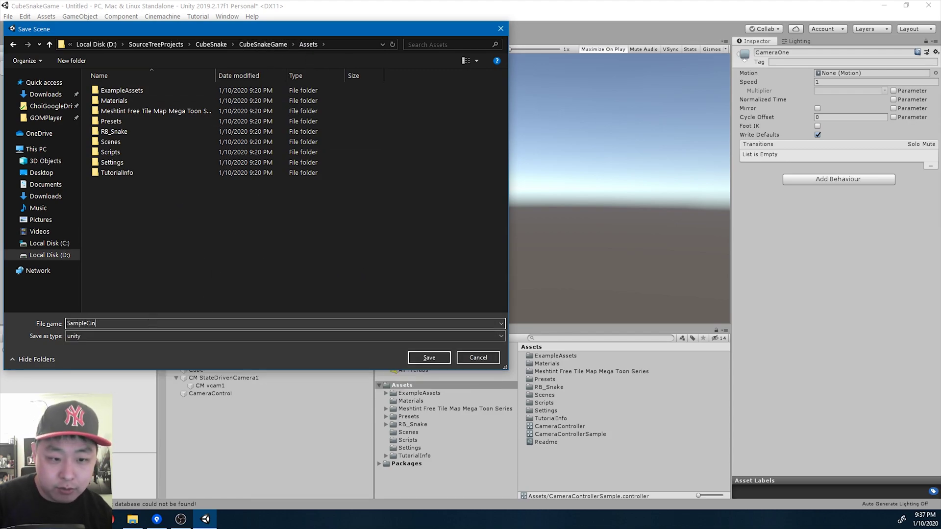
{"action": "type", "text": "ema"}
Save the scene as SampleCinemachineScene
{"action": "key", "text": "BackSpace"}
{"action": "key", "text": "BackSpace"}
{"action": "key", "text": "BackSpace"}
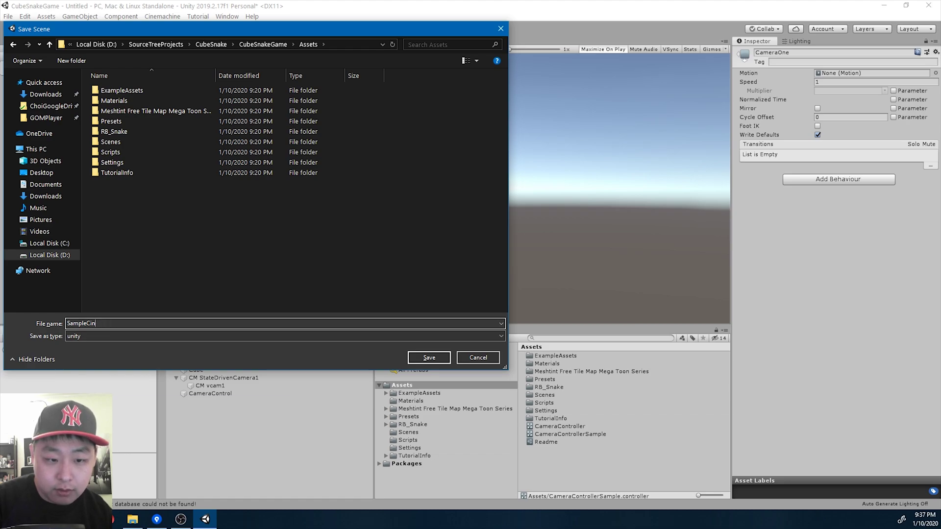
{"action": "type", "text": "emachineScene"}
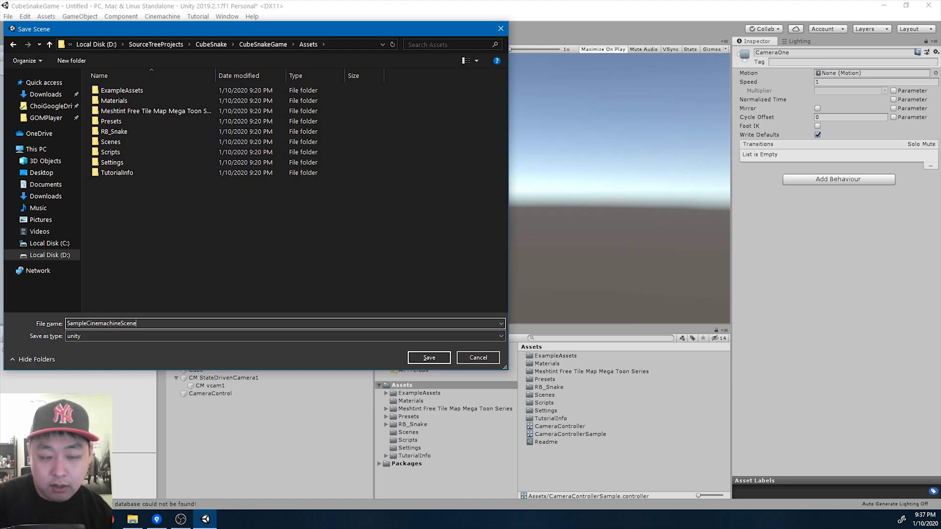
{"action": "key", "text": "Return"}
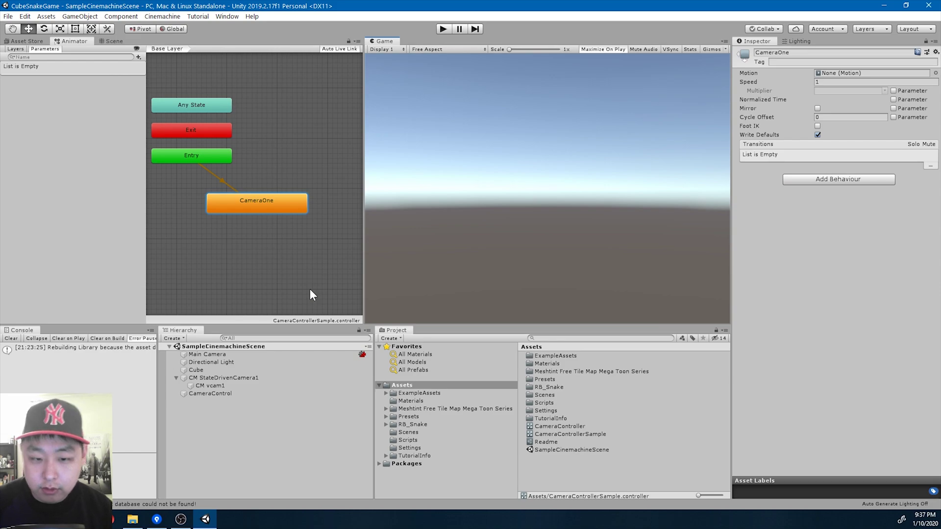
Check the Hierarchy objects, return to the Scene view, and select CM StateDrivenCamera1
{"action": "left_click", "coordinate": [175, 379]}
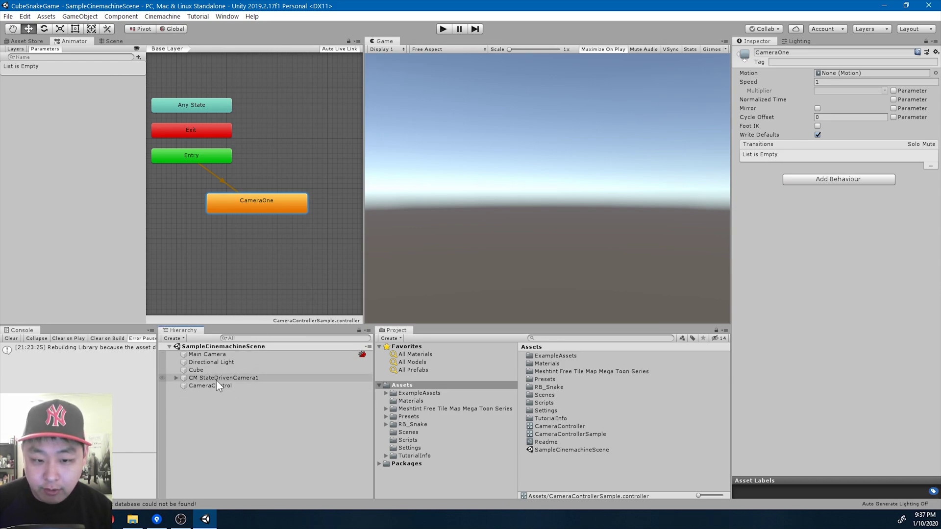
{"action": "left_click", "coordinate": [224, 377]}
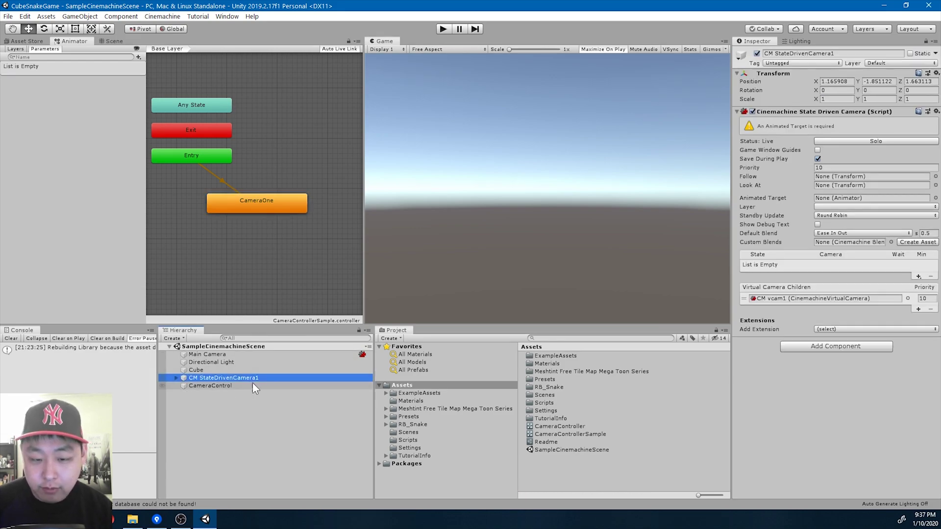
{"action": "left_click", "coordinate": [196, 370]}
{"action": "left_click", "coordinate": [222, 385]}
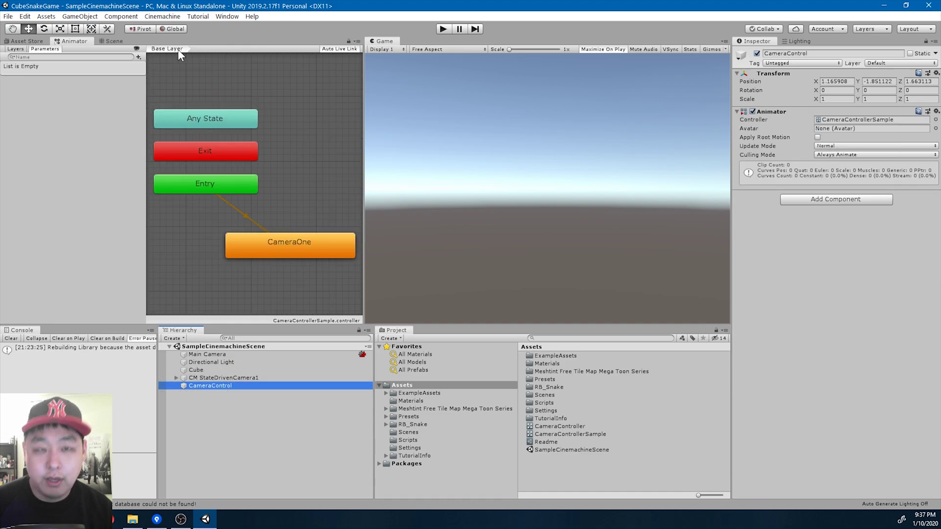
{"action": "left_click", "coordinate": [108, 40]}
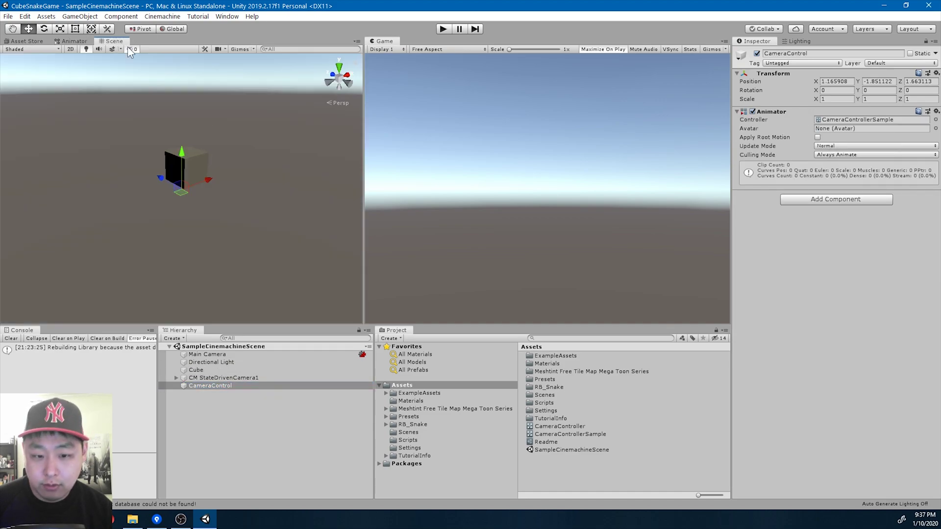
{"action": "left_click", "coordinate": [239, 377]}
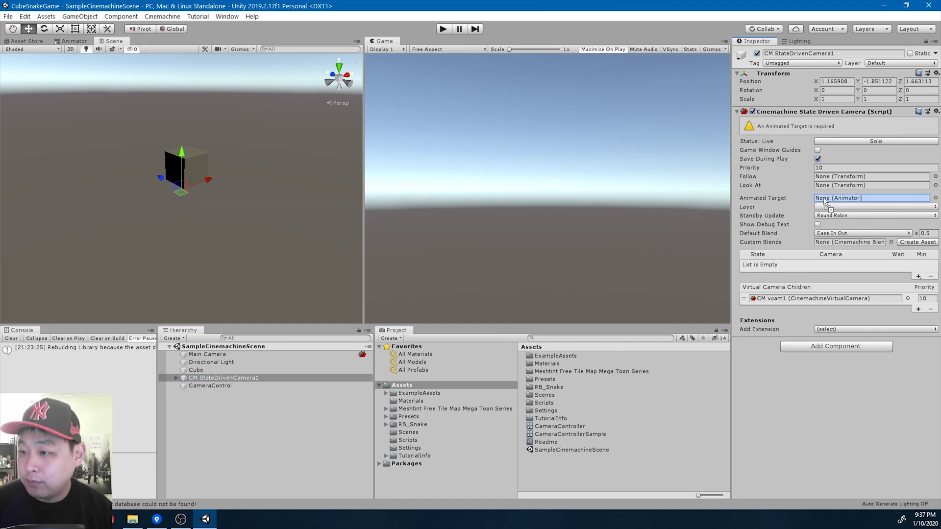
Make CameraControl the animated target, and have CM vcam1 follow and look at the Cube
{"action": "left_click_drag", "start_coordinate": [431, 376], "coordinate": [828, 199]}
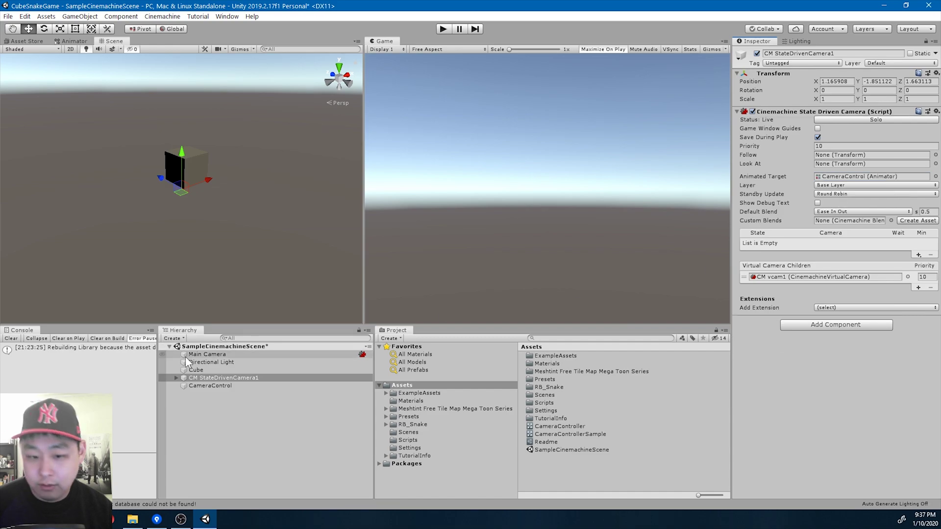
{"action": "left_click", "coordinate": [178, 376]}
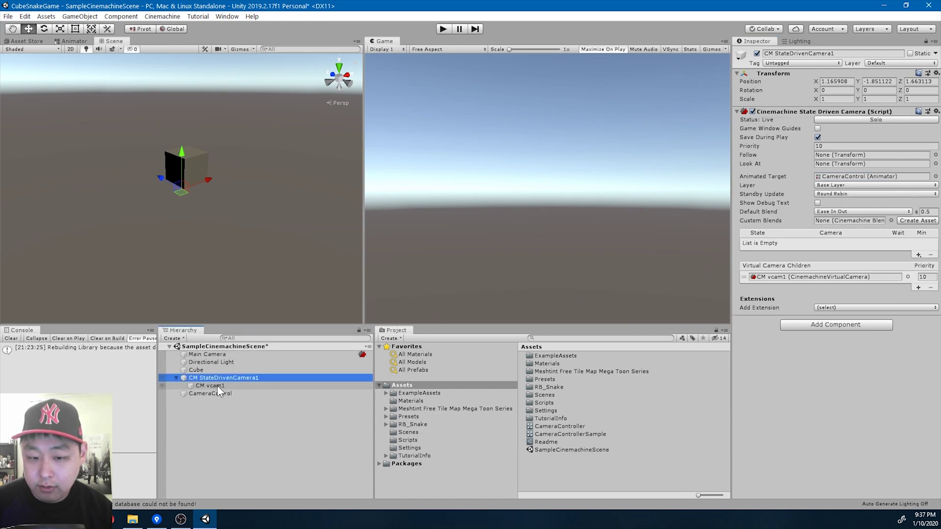
{"action": "left_click", "coordinate": [217, 386]}
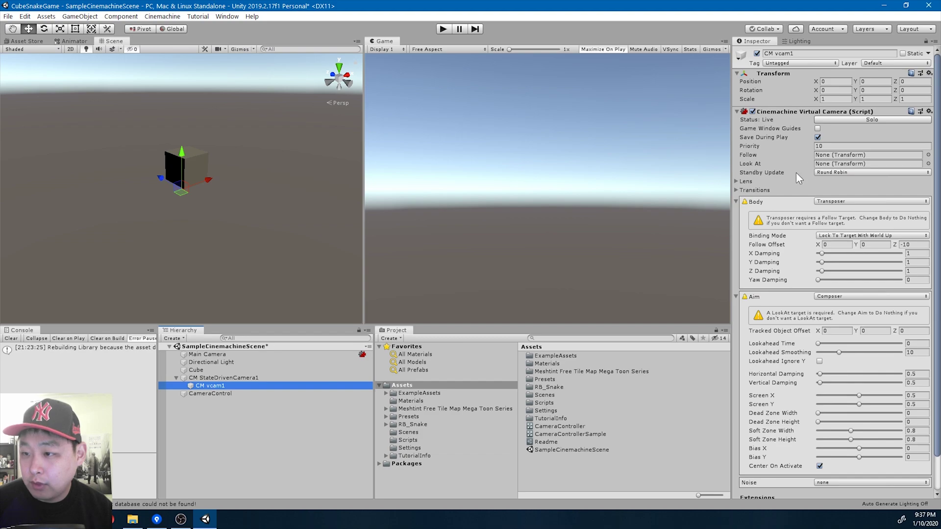
{"action": "mouse_move", "coordinate": [213, 386]}
{"action": "left_mouse_down"}
{"action": "mouse_move", "coordinate": [680, 292]}
{"action": "mouse_move", "coordinate": [831, 154]}
{"action": "left_mouse_up"}
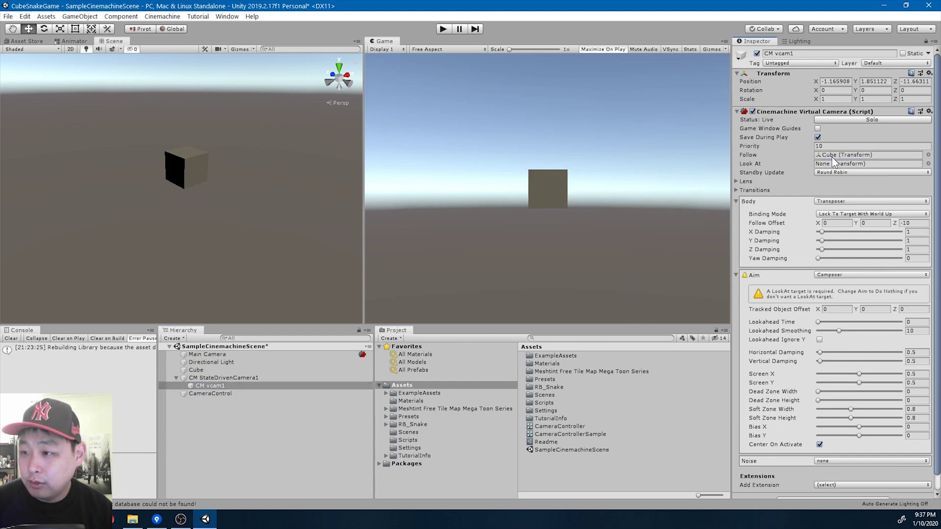
{"action": "left_click_drag", "start_coordinate": [199, 371], "coordinate": [834, 164]}
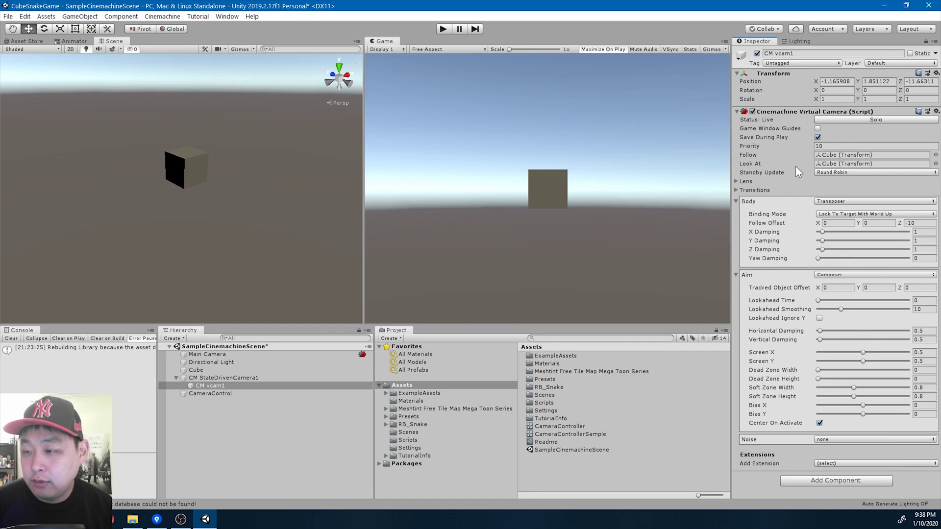
Enable game window guides, set follow offset 4.93, 2.25, -8.09 and dead zone 0.255 × 0.326
{"action": "left_click", "coordinate": [816, 129]}
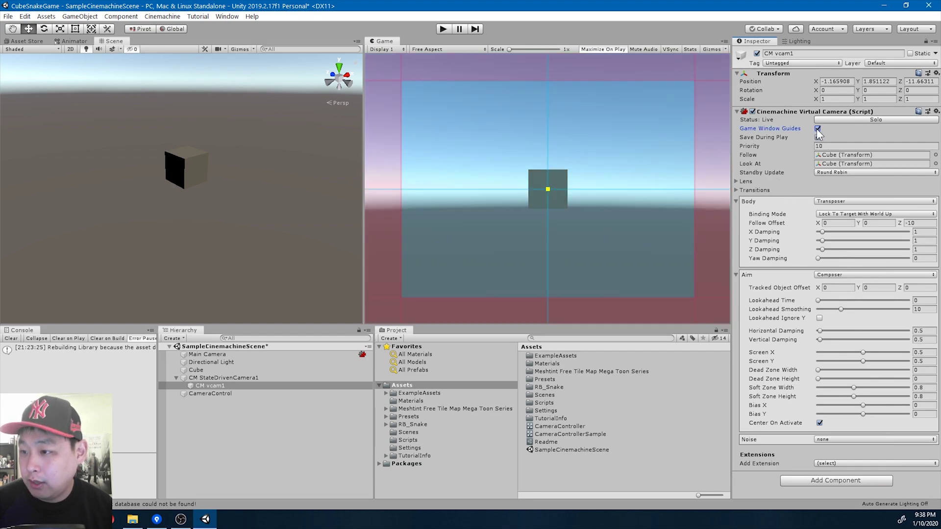
{"action": "left_click_drag", "start_coordinate": [820, 226], "coordinate": [935, 232]}
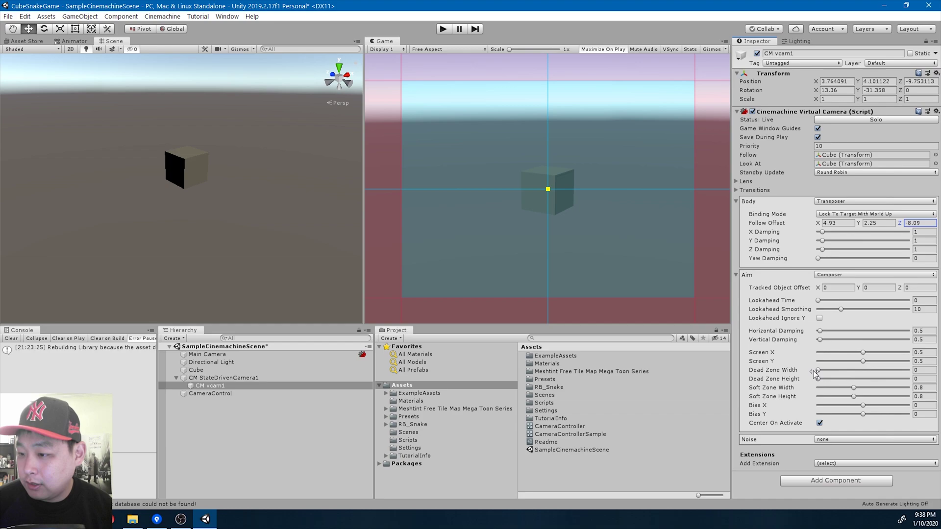
{"action": "mouse_move", "coordinate": [819, 370]}
{"action": "left_mouse_down"}
{"action": "mouse_move", "coordinate": [839, 368]}
{"action": "mouse_move", "coordinate": [848, 379]}
{"action": "left_mouse_up"}
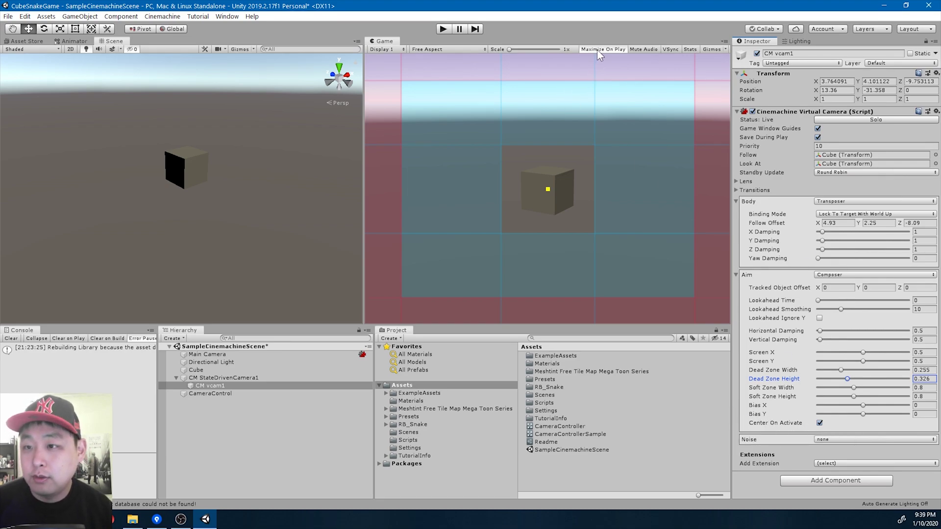
Test camera tracking by moving the Cube in play mode, then stop and select CM vcam1
{"action": "left_click", "coordinate": [446, 38]}
{"action": "left_click", "coordinate": [443, 29]}
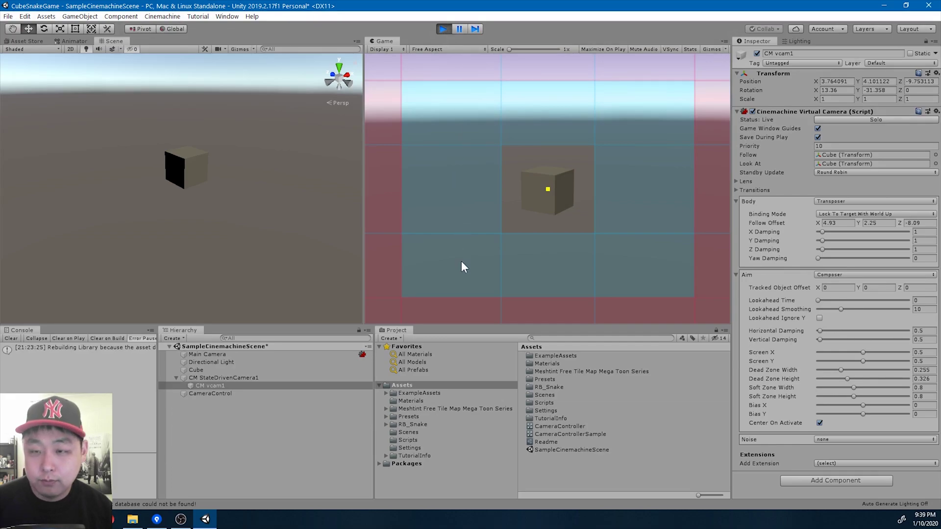
{"action": "left_click", "coordinate": [205, 371]}
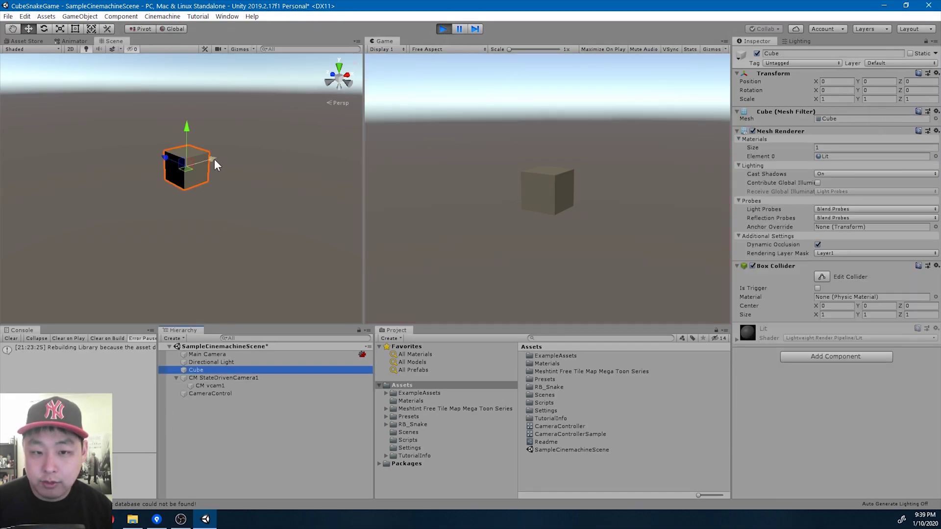
{"action": "left_click", "coordinate": [163, 157]}
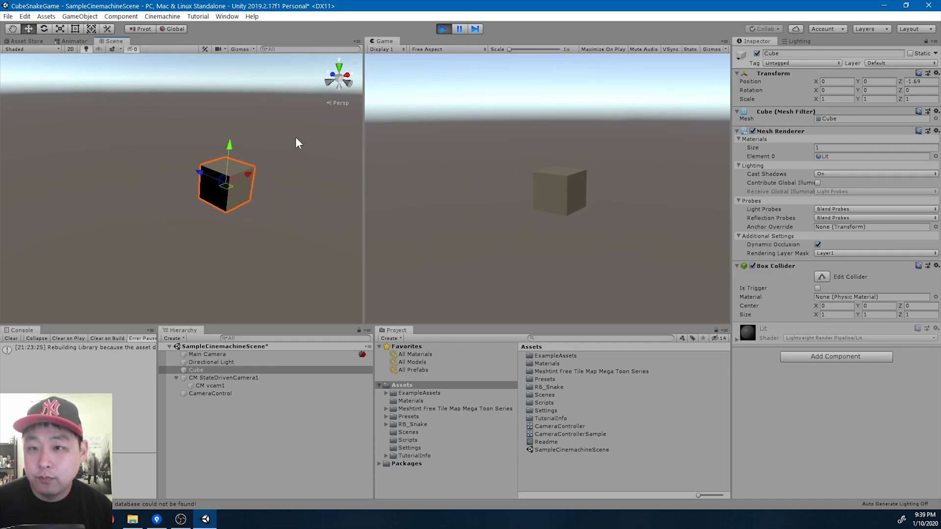
{"action": "left_click", "coordinate": [442, 29]}
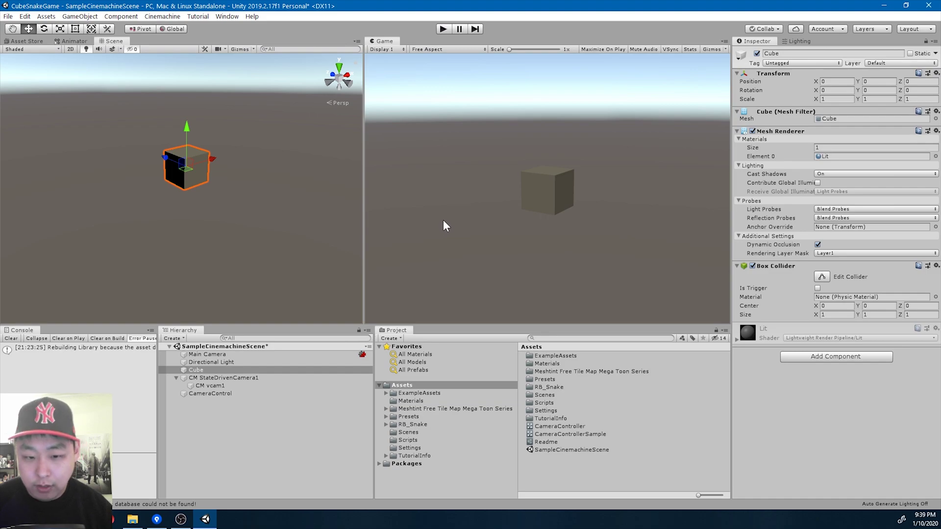
{"action": "left_click", "coordinate": [226, 388]}
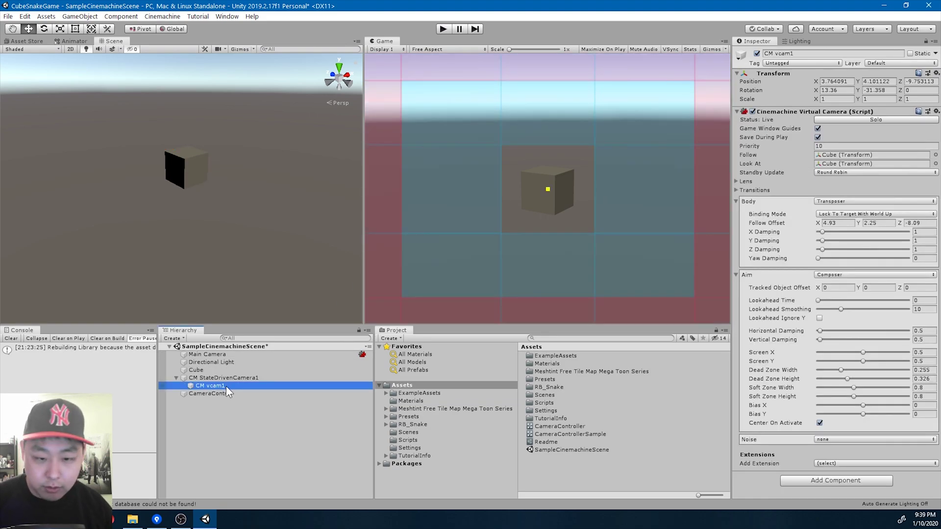
Duplicate CM vcam1 as CM vcam2, then show CameraControl's animator state graph
{"action": "key", "text": "ctrl+d"}
{"action": "left_click", "coordinate": [221, 394]}
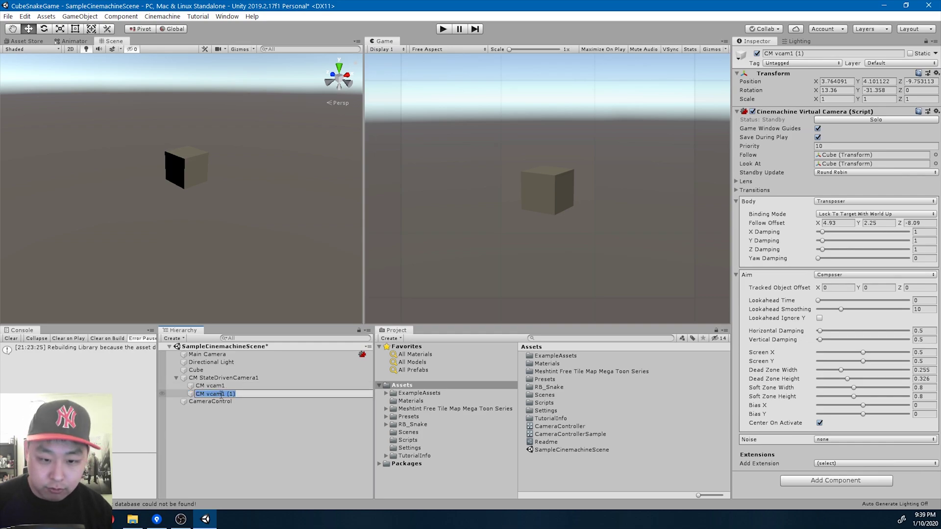
{"action": "left_click_drag", "start_coordinate": [221, 395], "coordinate": [347, 417]}
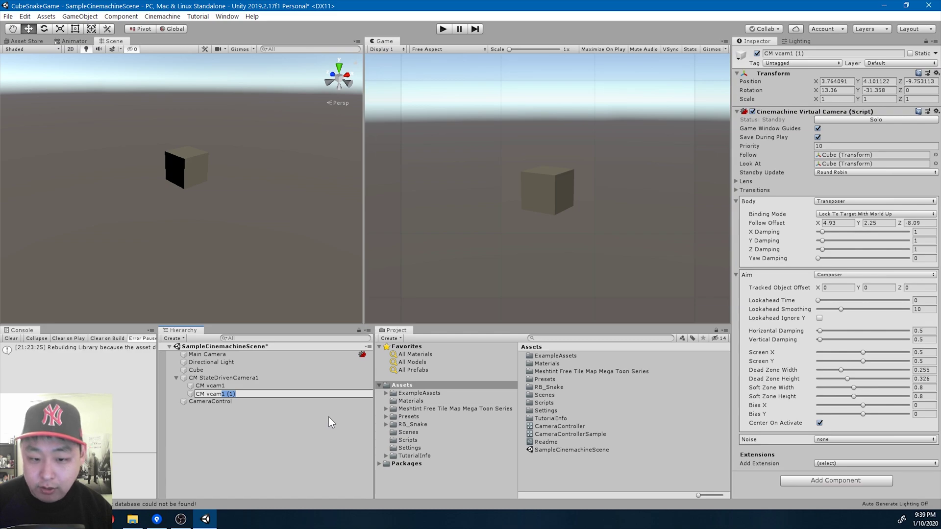
{"action": "type", "text": "2"}
{"action": "left_click", "coordinate": [224, 386]}
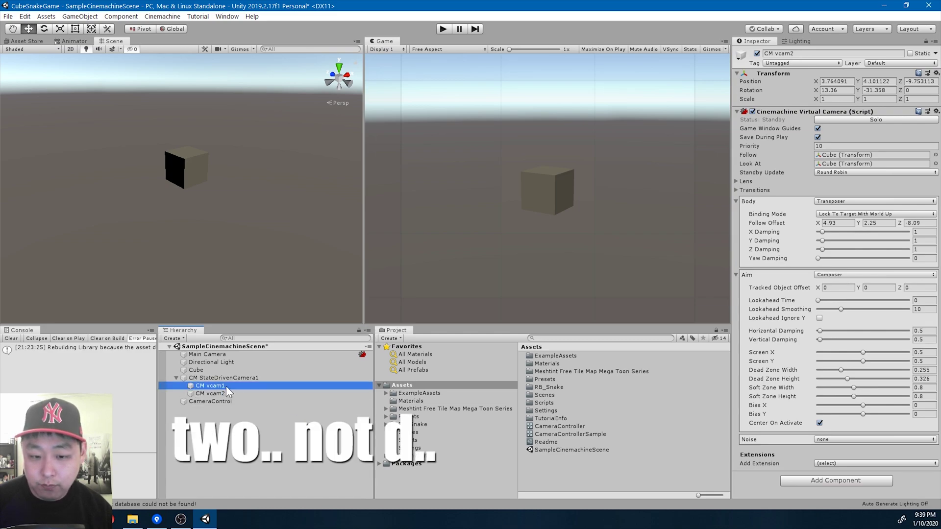
{"action": "left_click", "coordinate": [225, 400]}
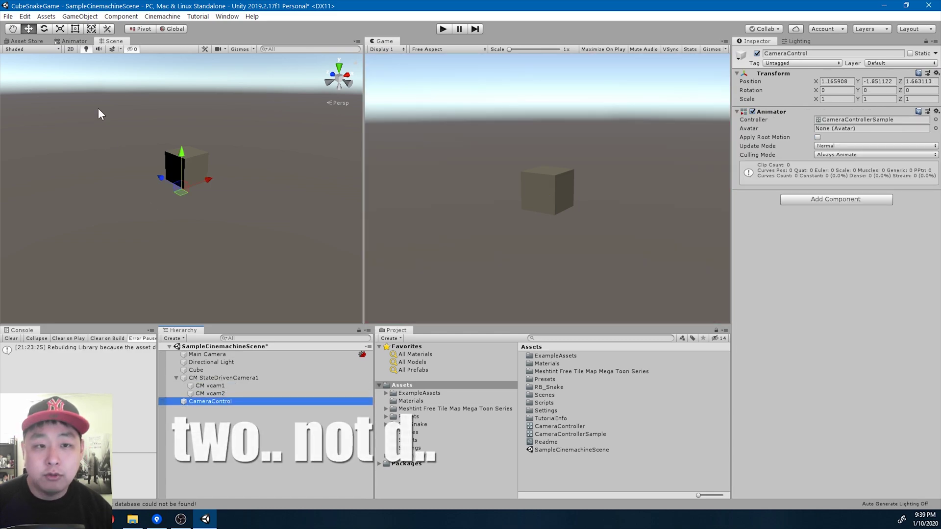
{"action": "left_click", "coordinate": [76, 41]}
{"action": "scroll", "coordinate": [305, 254], "scroll_direction": "down", "scroll_amount": 2}
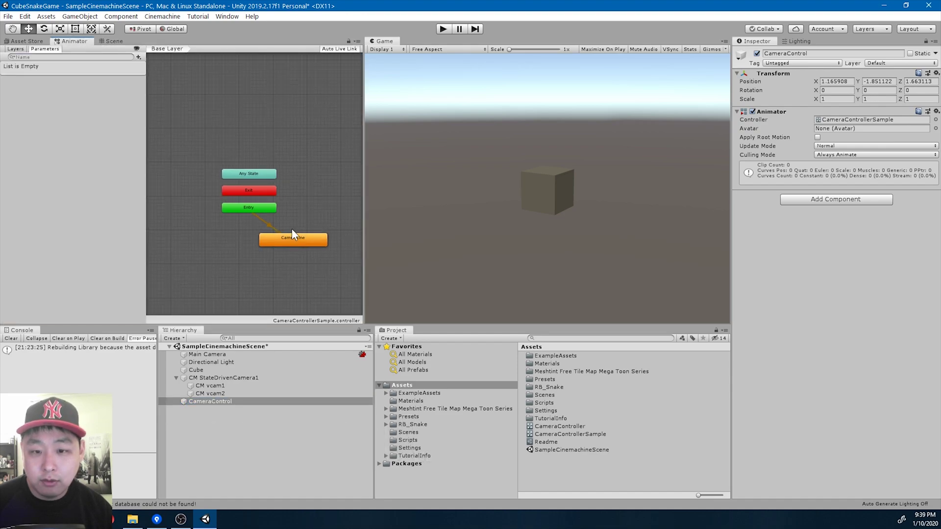
{"action": "scroll", "coordinate": [292, 229], "scroll_direction": "down", "scroll_amount": 2}
Add an empty CameraTwo state below CameraOne in the animator graph
{"action": "right_click", "coordinate": [242, 204]}
{"action": "mouse_move", "coordinate": [294, 211]}
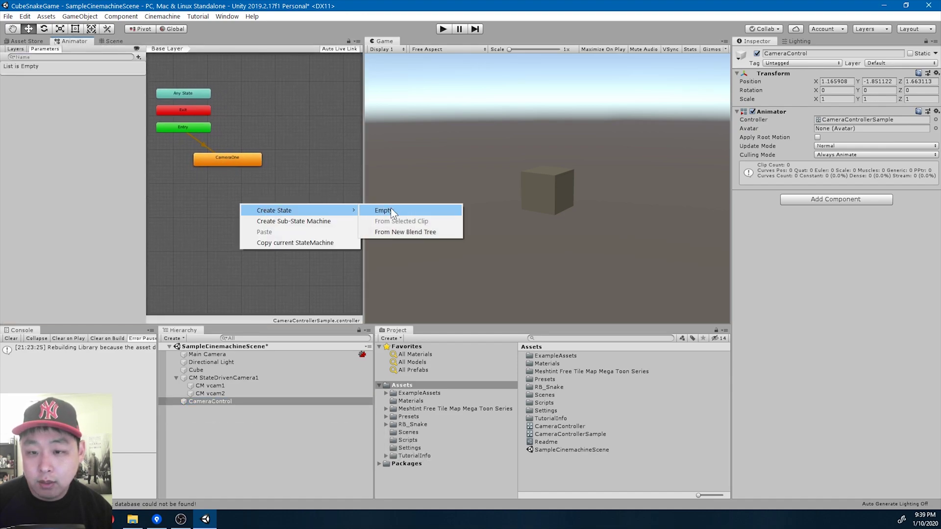
{"action": "left_click", "coordinate": [390, 209]}
{"action": "left_click_drag", "start_coordinate": [270, 202], "coordinate": [243, 185]}
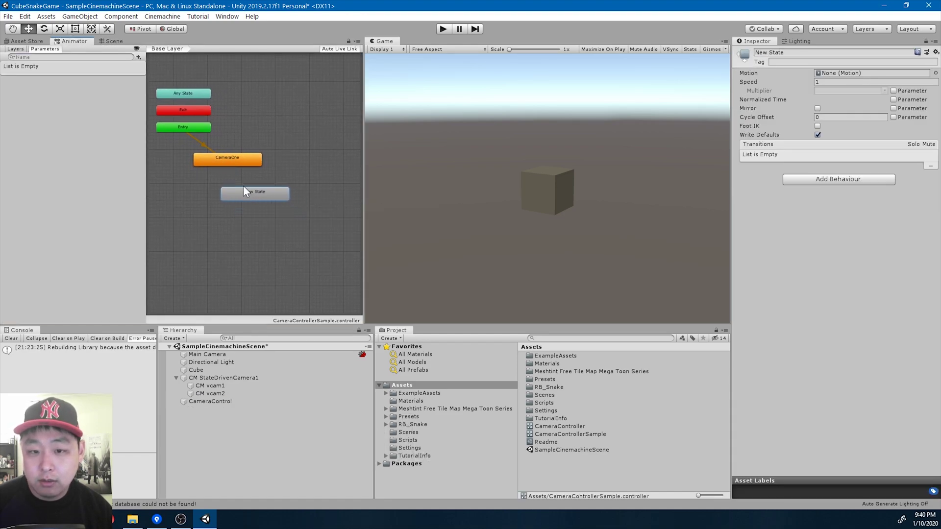
{"action": "left_click", "coordinate": [792, 53]}
{"action": "type", "text": "CameraTwo"}
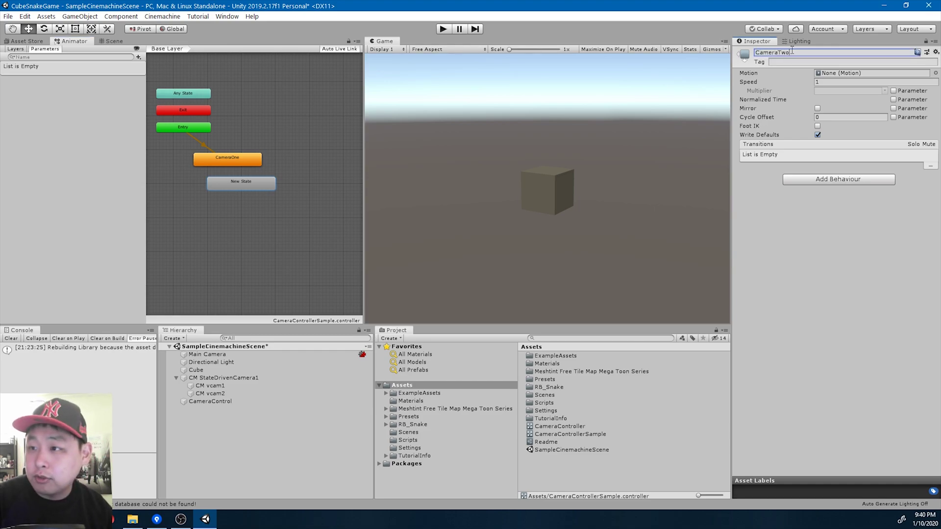
Connect CameraOne and CameraTwo with transitions in both directions
{"action": "right_click", "coordinate": [219, 158]}
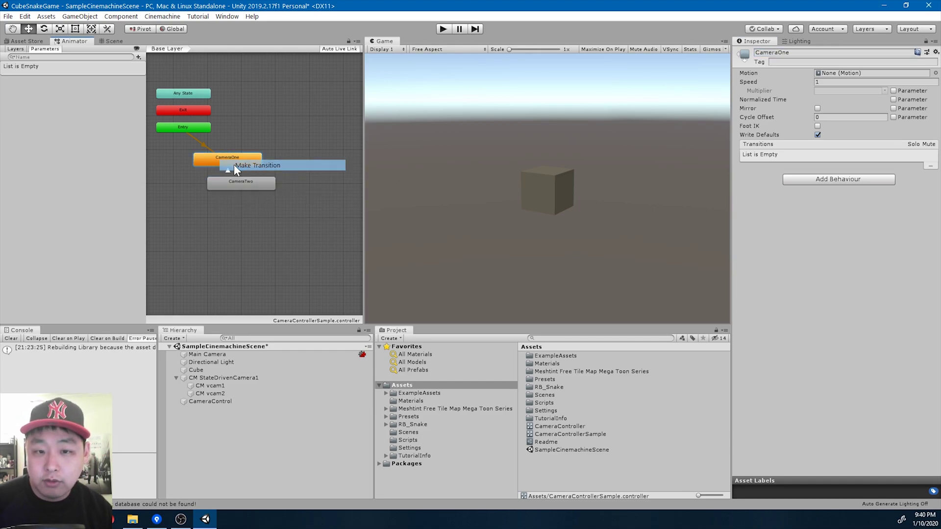
{"action": "left_click", "coordinate": [235, 164]}
{"action": "left_click", "coordinate": [236, 182]}
{"action": "left_click_drag", "start_coordinate": [254, 181], "coordinate": [259, 199]}
{"action": "right_click", "coordinate": [258, 199]}
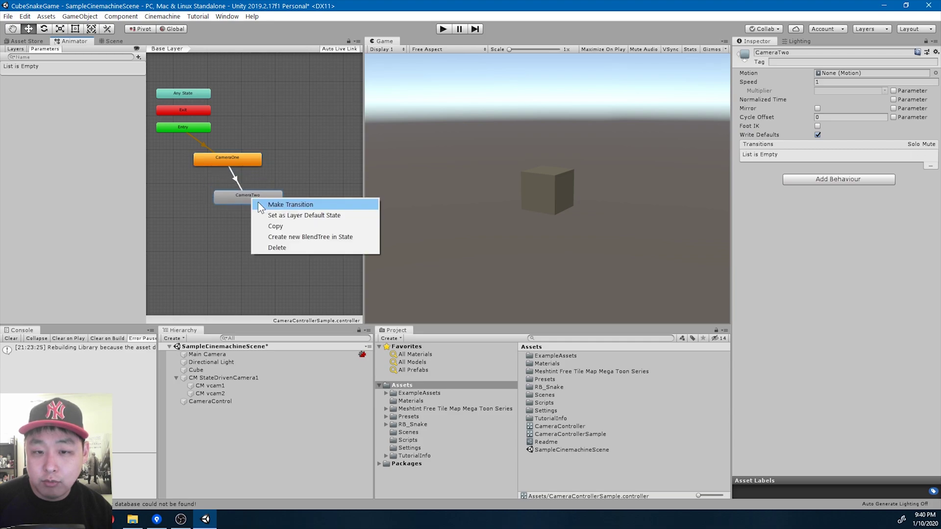
{"action": "left_click", "coordinate": [267, 205]}
{"action": "left_click", "coordinate": [239, 161]}
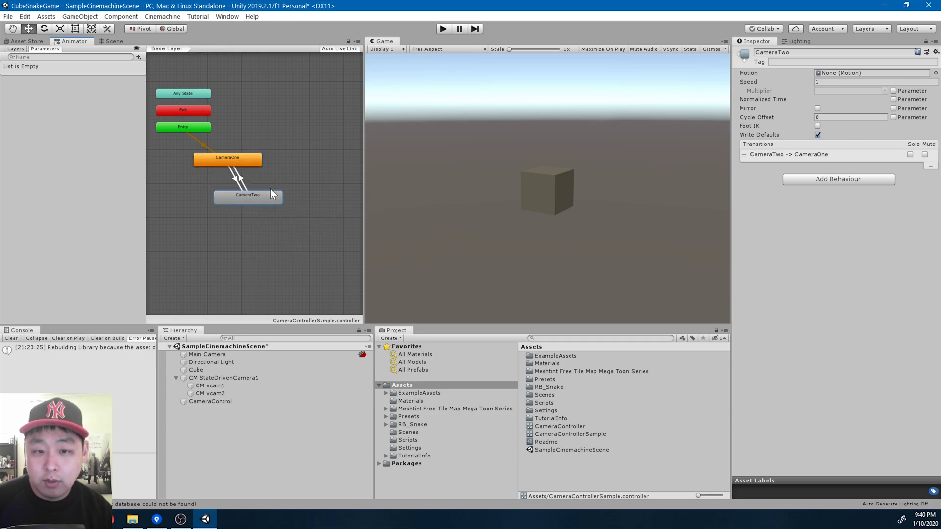
Add a Bool animator parameter named SomeTransition
{"action": "left_click", "coordinate": [137, 56]}
{"action": "left_click", "coordinate": [157, 90]}
{"action": "type", "text": "SomeTransition"}
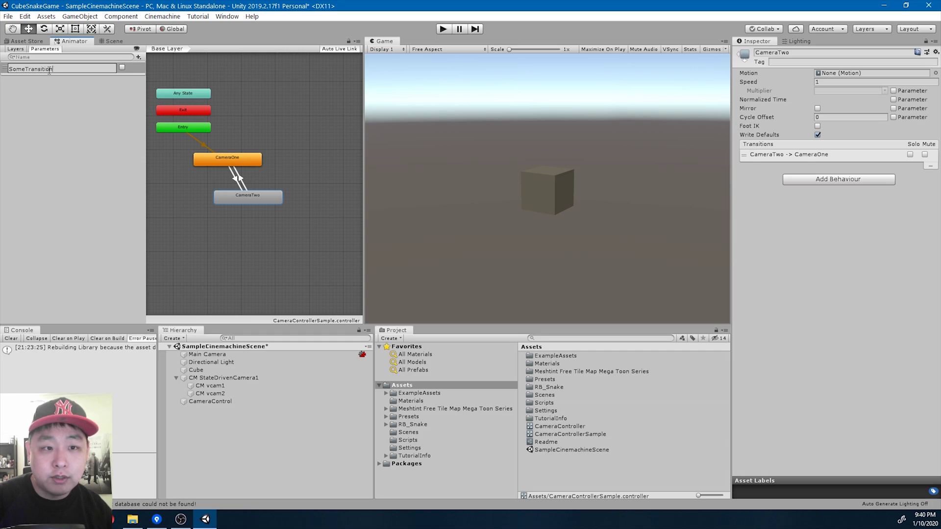
{"action": "key", "text": "Return"}
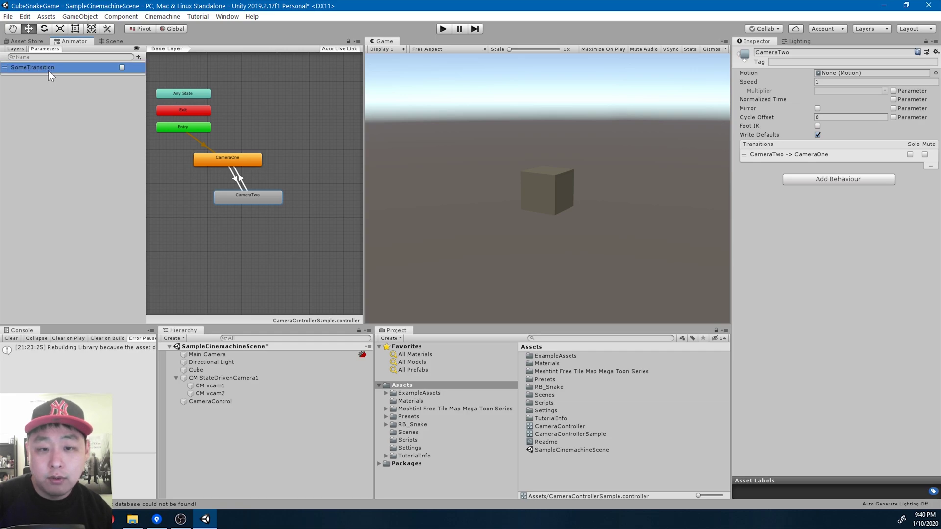
{"action": "scroll", "coordinate": [206, 185], "scroll_direction": "up", "scroll_amount": 3}
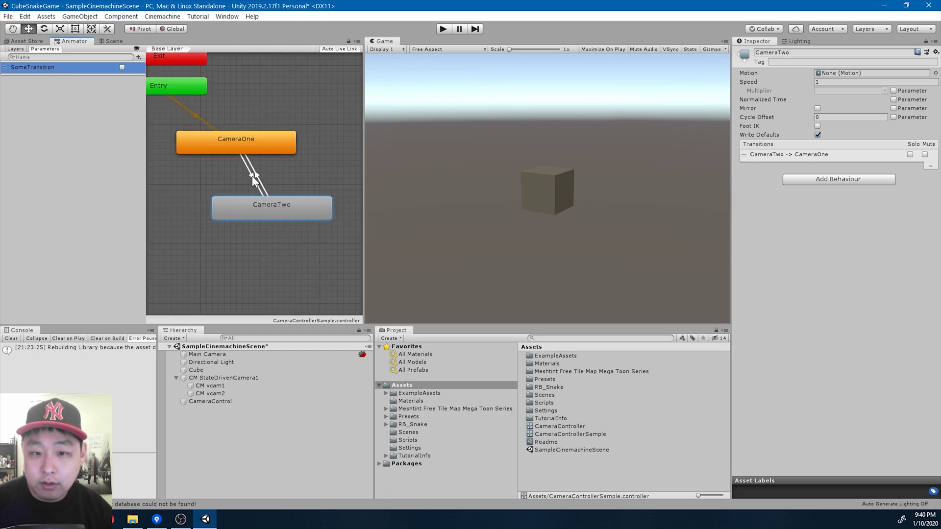
Make CameraOne-to-CameraTwo require SomeTransition true, without exit time
{"action": "left_click", "coordinate": [252, 176]}
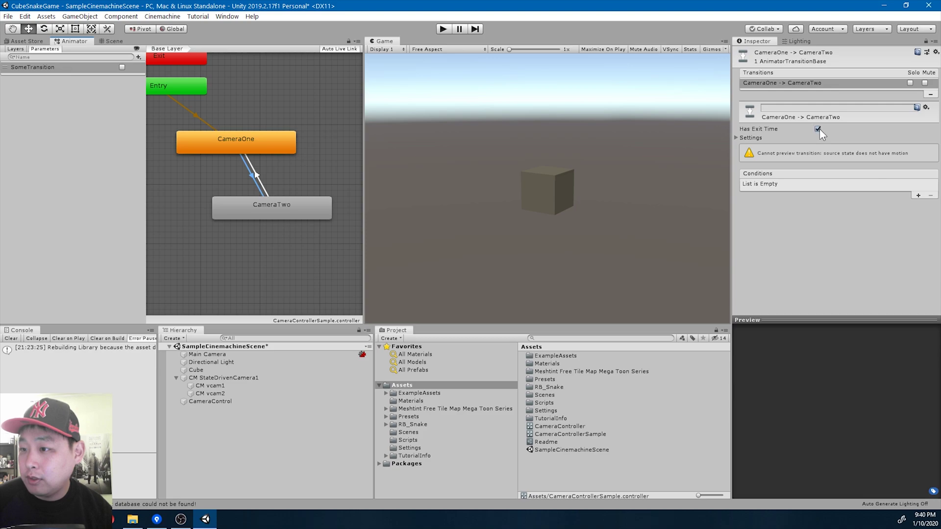
{"action": "left_click", "coordinate": [817, 129]}
{"action": "left_click", "coordinate": [918, 196]}
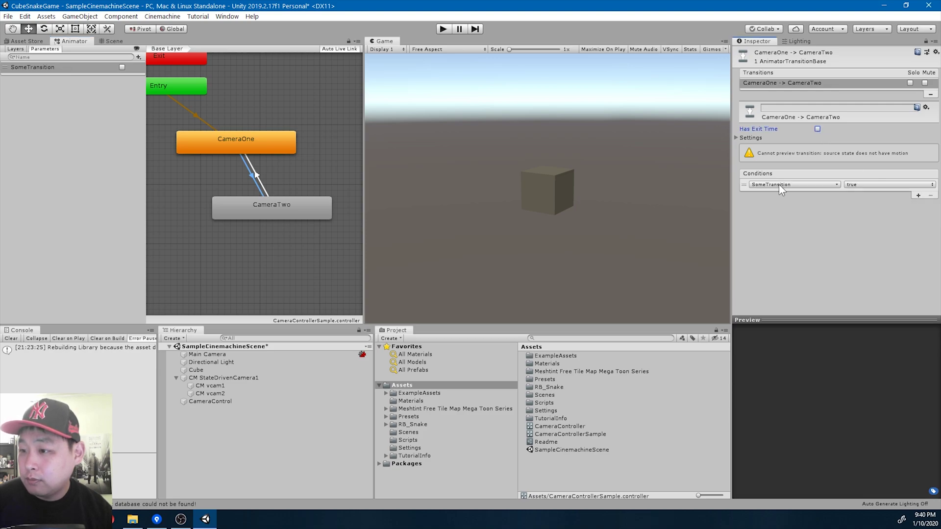
{"action": "left_click", "coordinate": [779, 184]}
{"action": "left_click", "coordinate": [783, 210]}
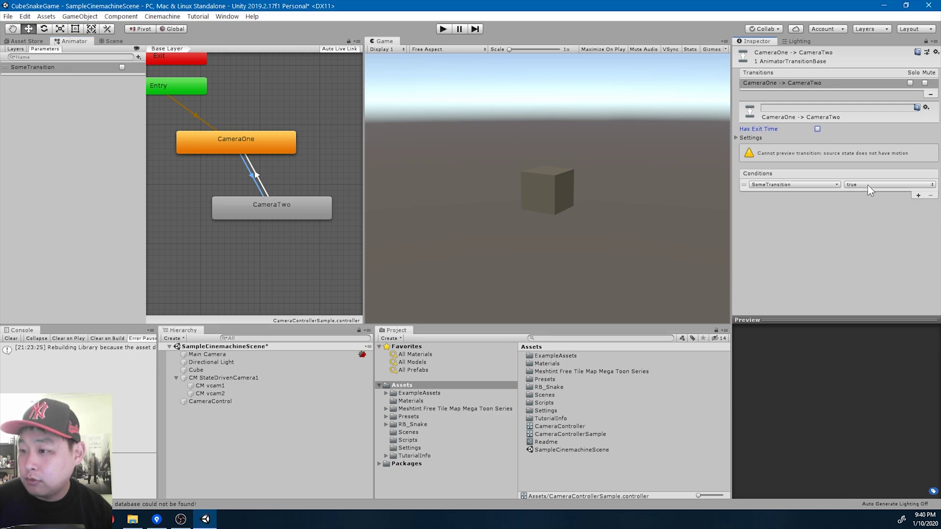
Make the CameraTwo-to-CameraOne transition require SomeTransition false, without exit time
{"action": "left_click", "coordinate": [264, 180]}
{"action": "left_click", "coordinate": [817, 129]}
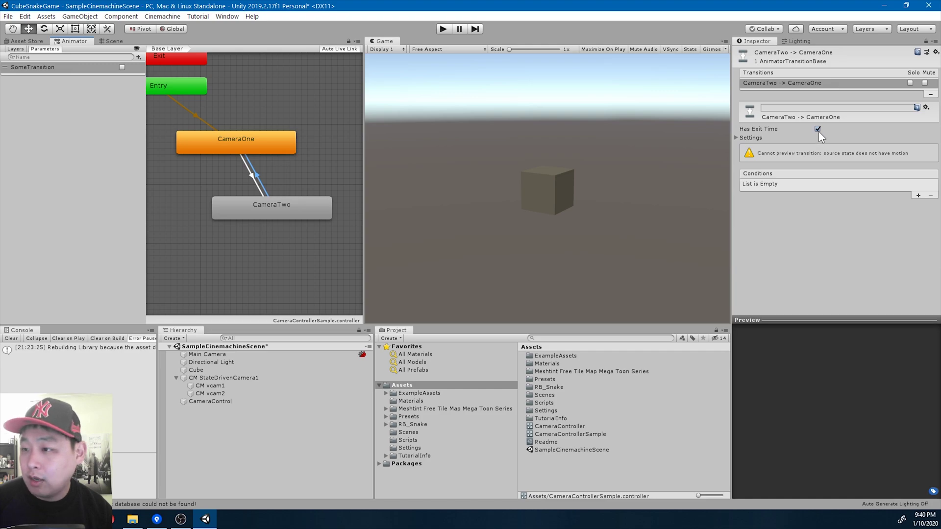
{"action": "left_click", "coordinate": [918, 195]}
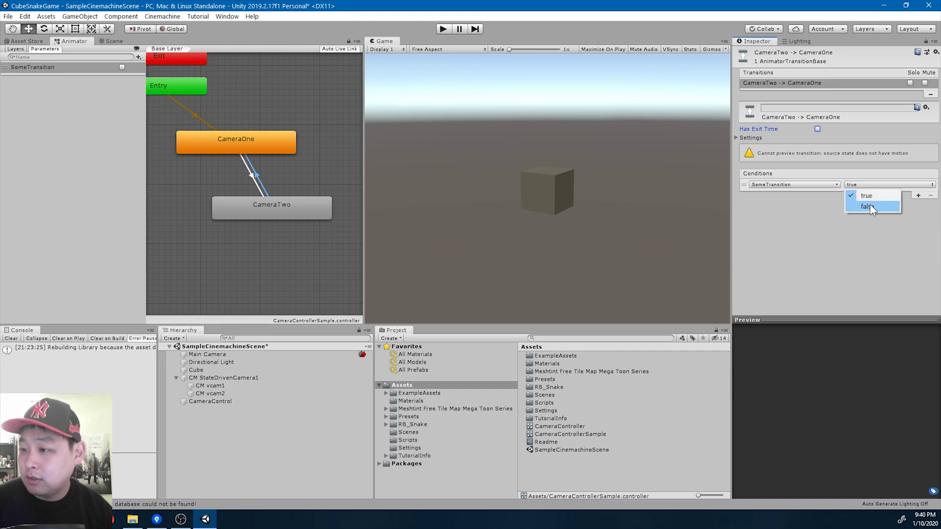
{"action": "left_click", "coordinate": [870, 206]}
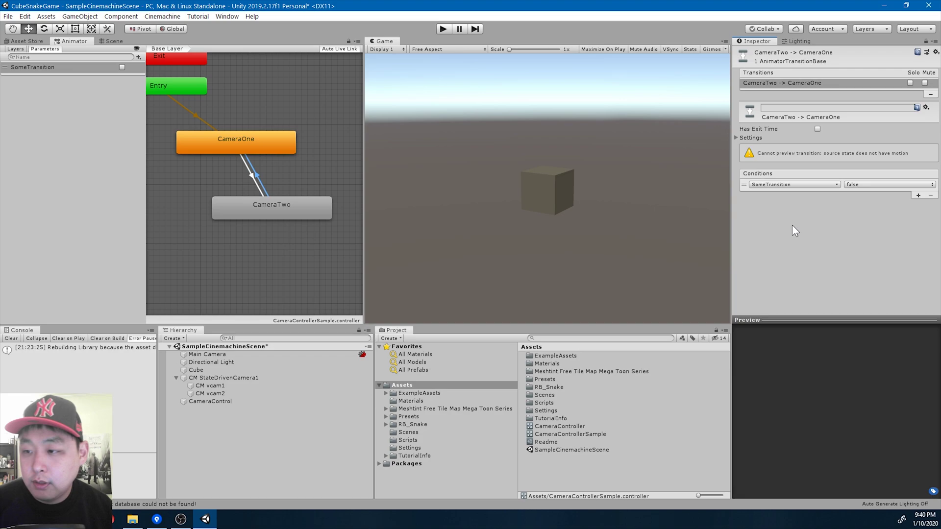
{"action": "left_click", "coordinate": [205, 379]}
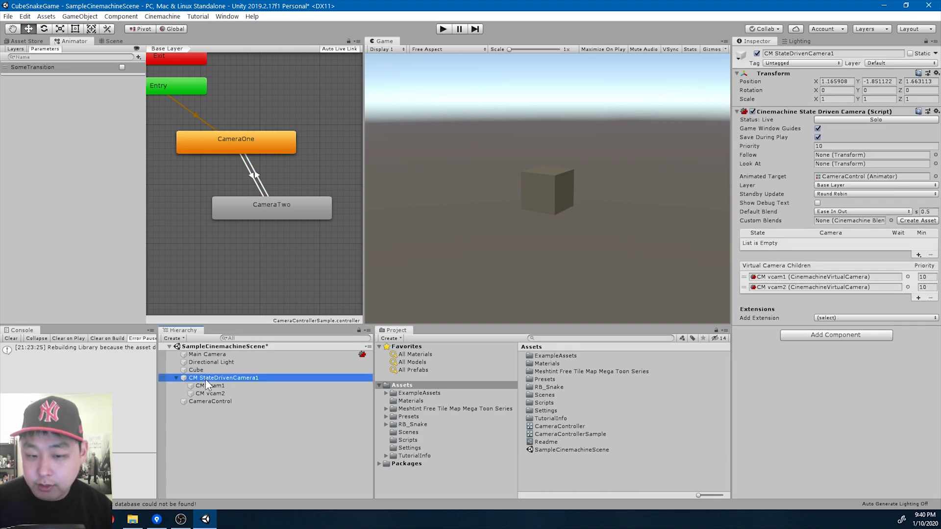
Add two state rows and assign CM vcam1 to the CameraOne state
{"action": "left_click", "coordinate": [918, 254]}
{"action": "left_click", "coordinate": [881, 273]}
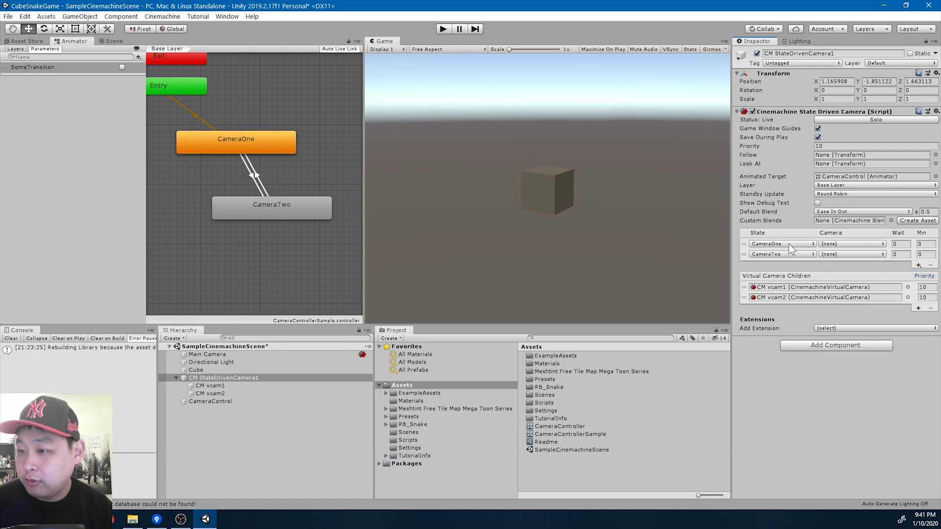
{"action": "left_click", "coordinate": [837, 244]}
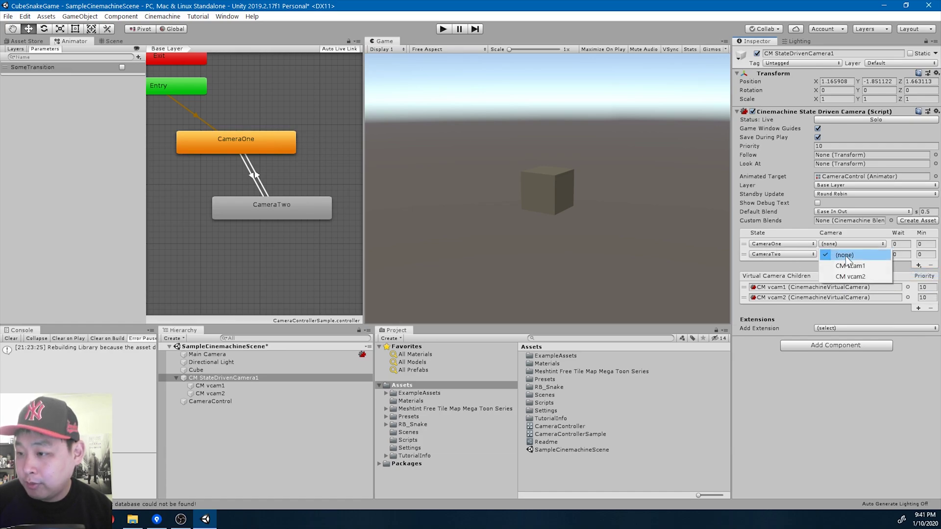
{"action": "left_click", "coordinate": [846, 265]}
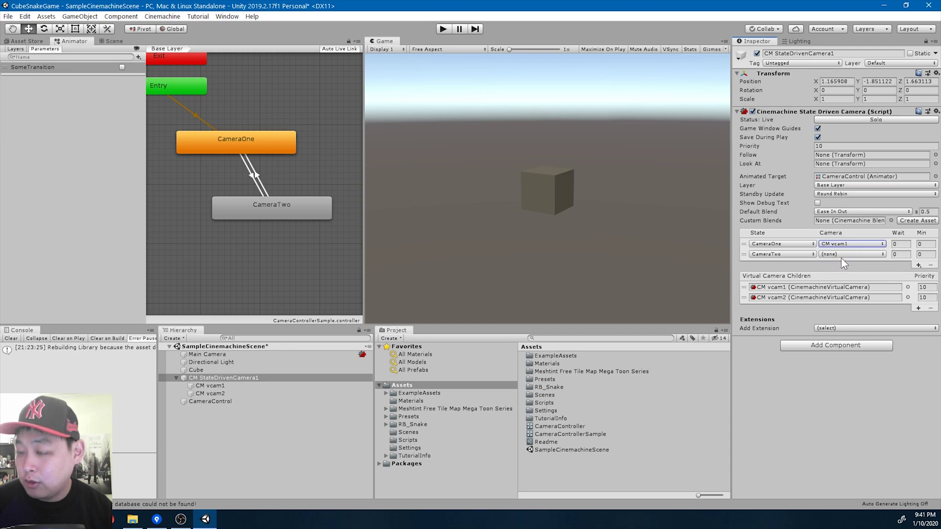
{"action": "left_click", "coordinate": [771, 244]}
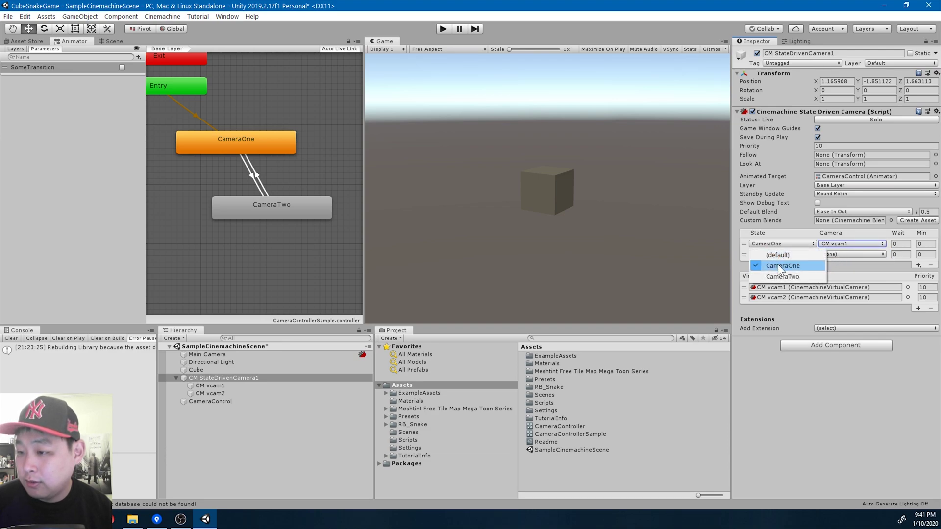
{"action": "left_click", "coordinate": [778, 265]}
{"action": "left_click", "coordinate": [842, 245]}
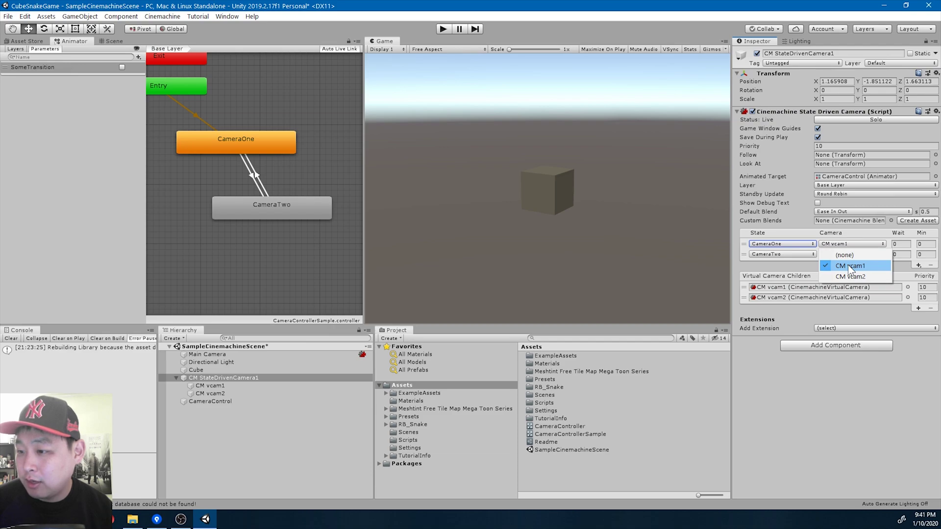
{"action": "left_click", "coordinate": [847, 265]}
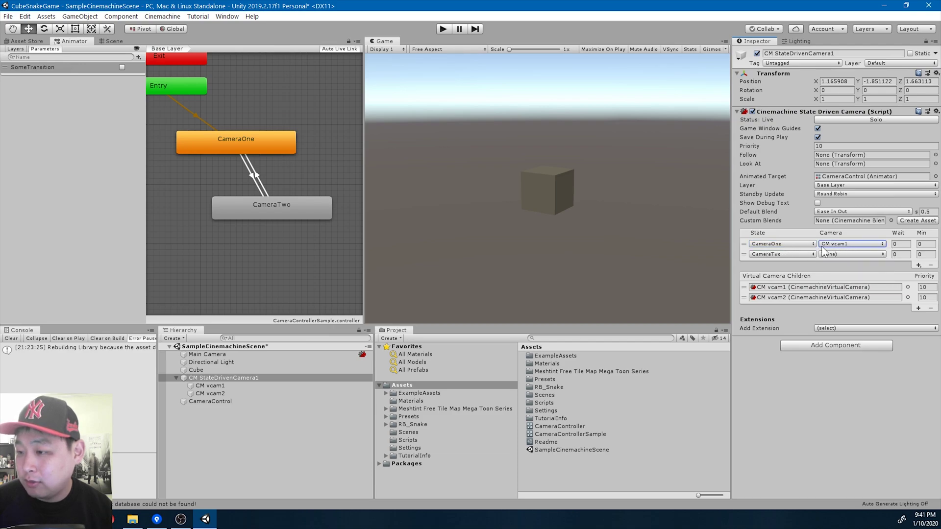
Assign CM vcam2 to the CameraTwo state and enter play mode
{"action": "left_click", "coordinate": [835, 254]}
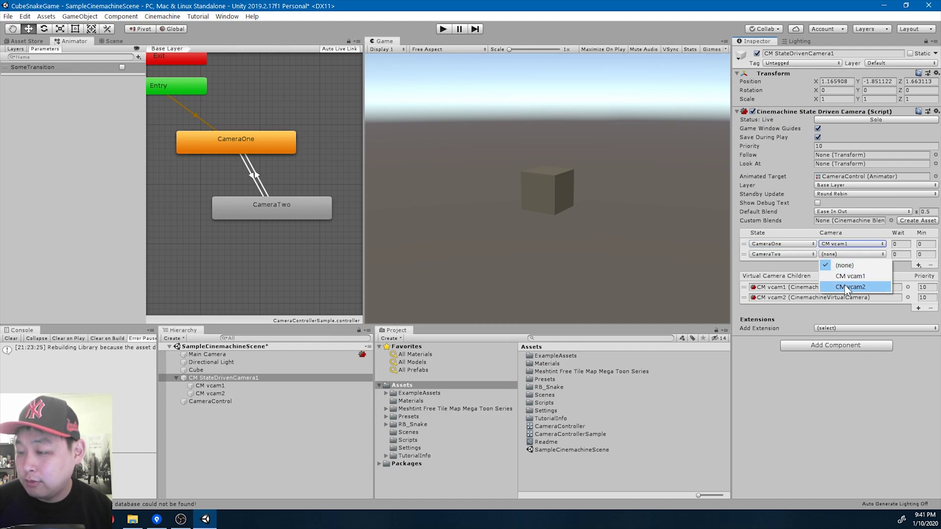
{"action": "left_click", "coordinate": [844, 285]}
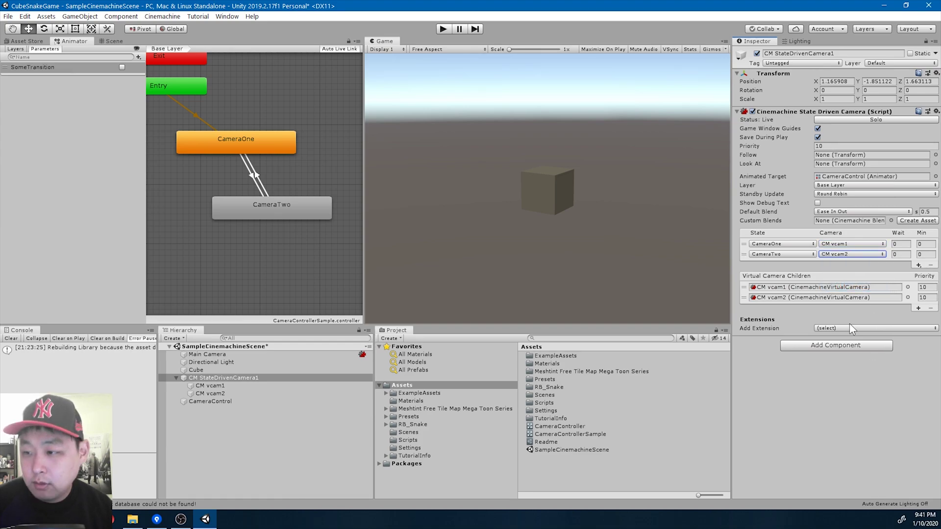
{"action": "left_click", "coordinate": [441, 29]}
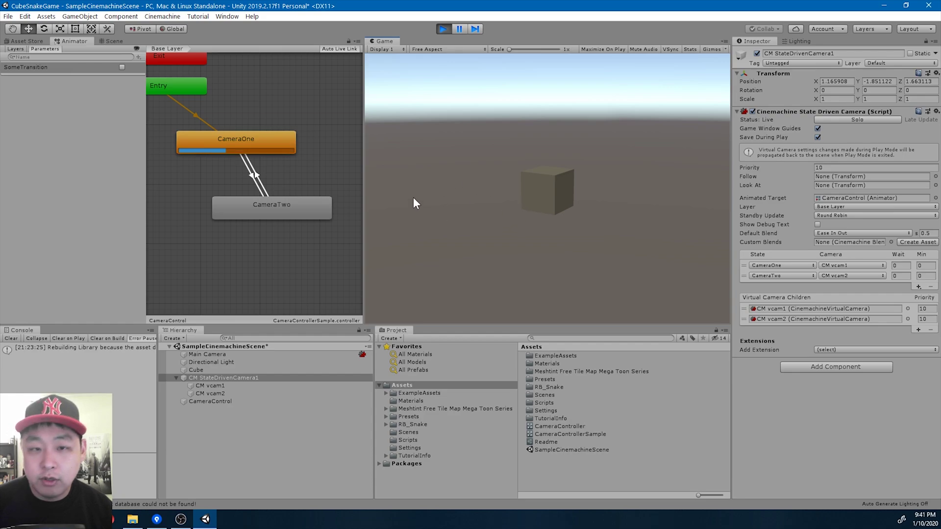
Toggle SomeTransition a few times to test the blend to CameraTwo
{"action": "left_click", "coordinate": [121, 67]}
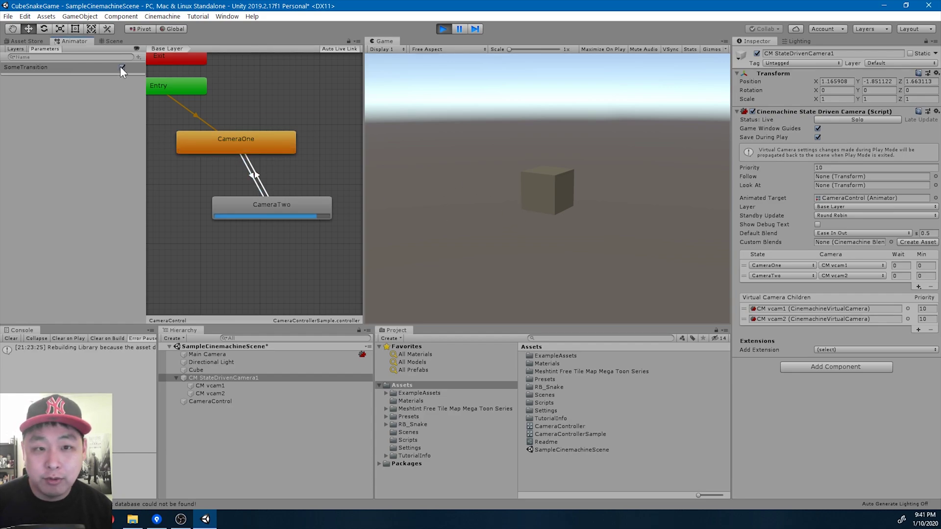
{"action": "left_click", "coordinate": [121, 67]}
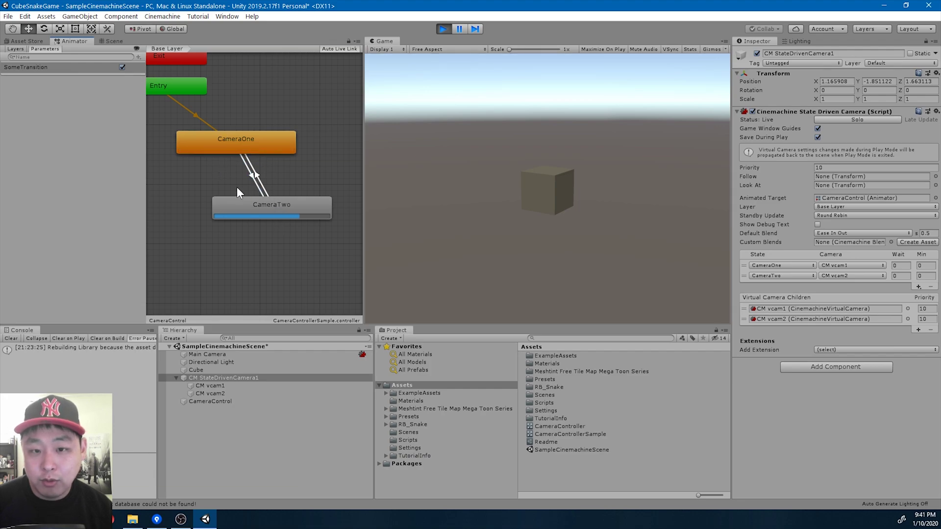
{"action": "left_click", "coordinate": [122, 67]}
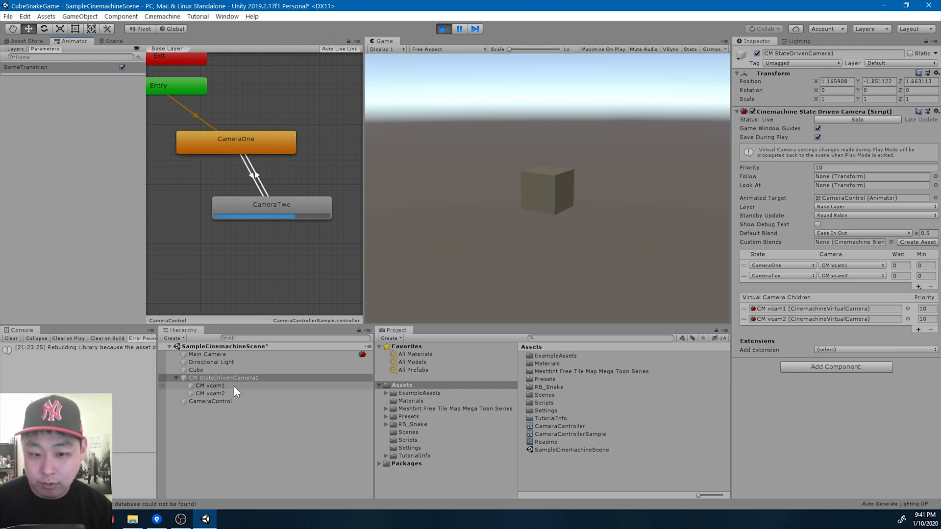
Set CM vcam2 follow offset to -0.39, 3.59, -6.81 and damping to 3.7, 5.5, 5.7
{"action": "left_click", "coordinate": [221, 394]}
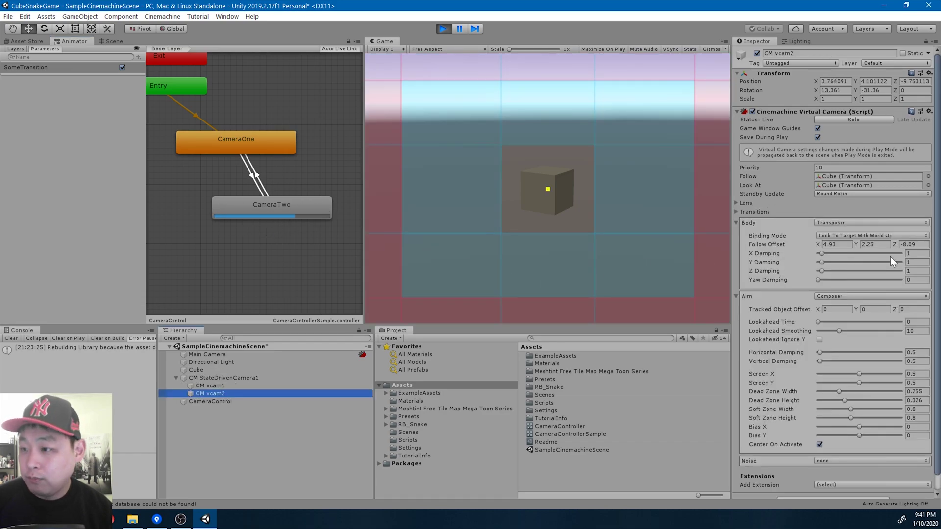
{"action": "left_click_drag", "start_coordinate": [818, 243], "coordinate": [729, 247]}
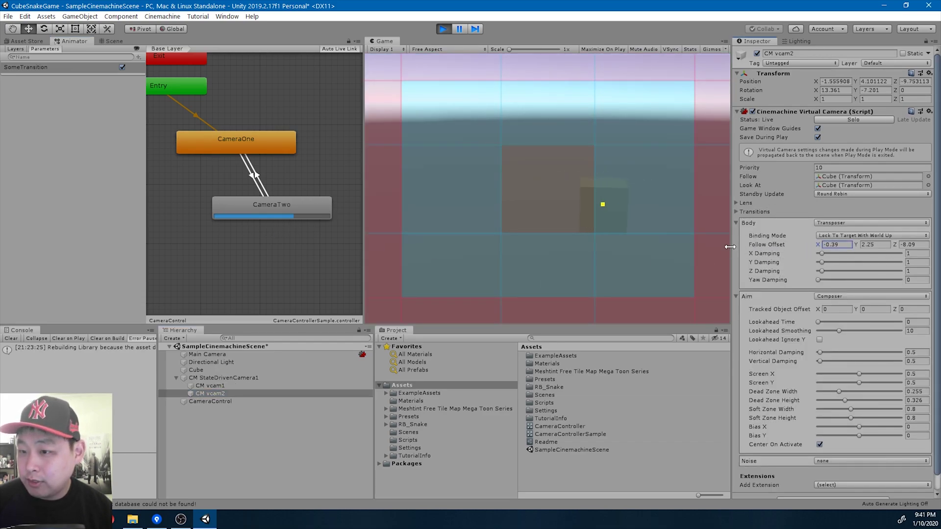
{"action": "left_click_drag", "start_coordinate": [860, 243], "coordinate": [913, 248]}
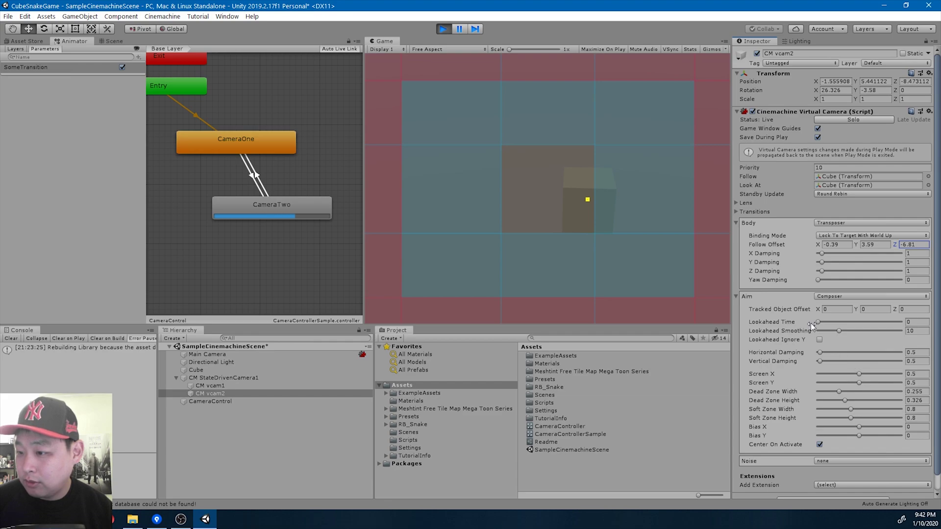
{"action": "left_click_drag", "start_coordinate": [823, 253], "coordinate": [840, 270]}
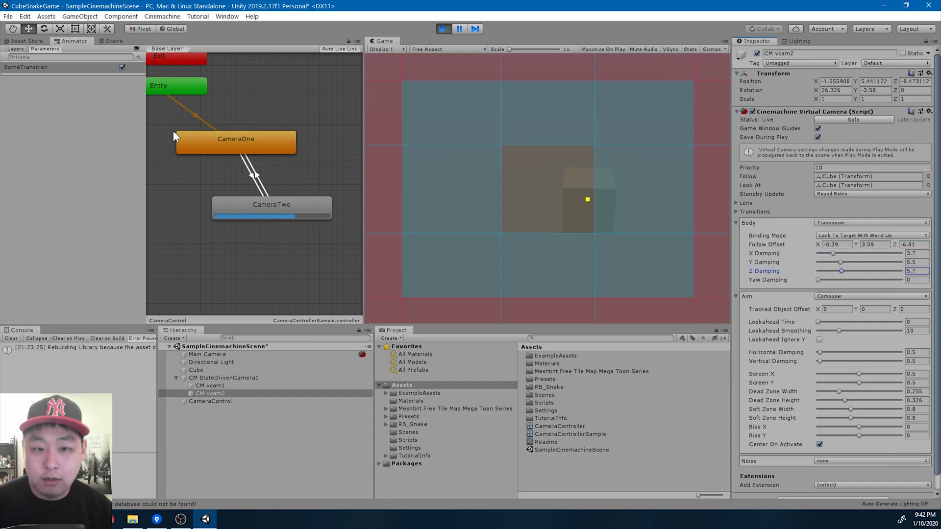
Toggle SomeTransition repeatedly to compare blends between CameraOne and CameraTwo
{"action": "left_click", "coordinate": [123, 67]}
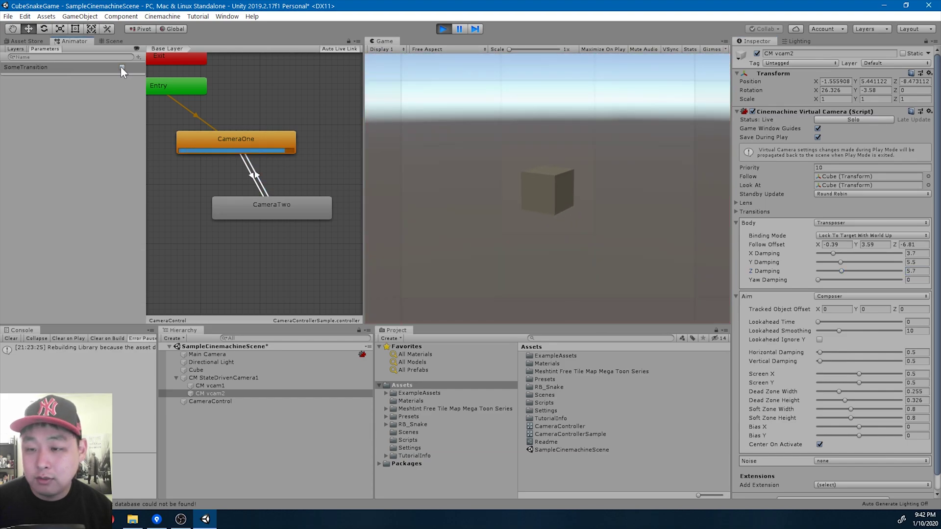
{"action": "left_click", "coordinate": [122, 66]}
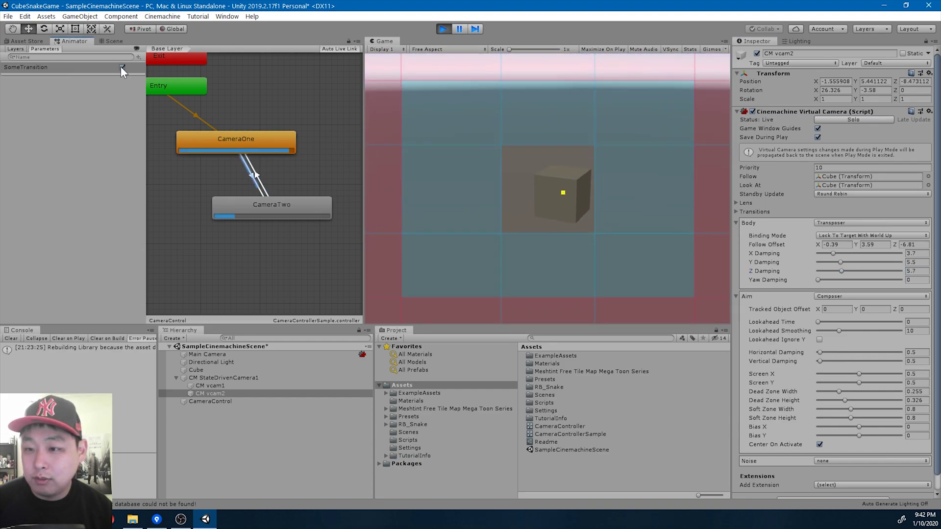
{"action": "left_click", "coordinate": [122, 66]}
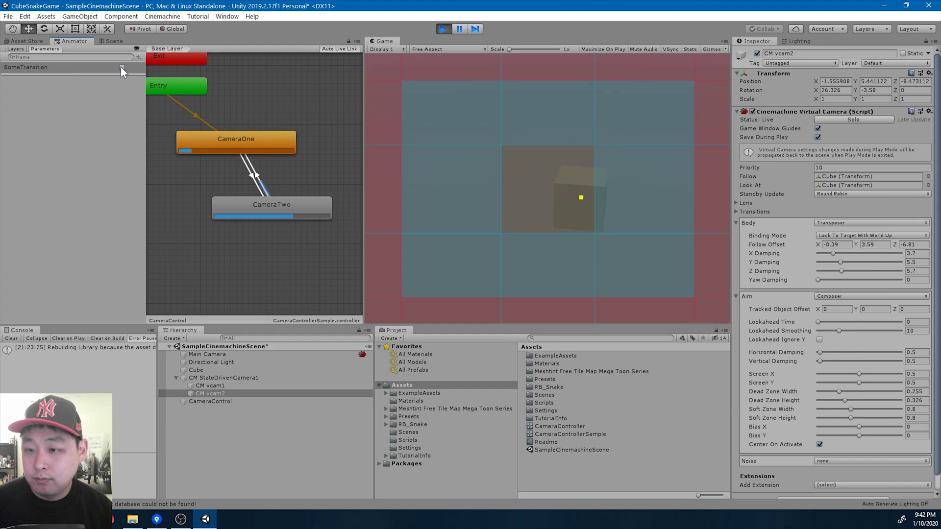
{"action": "left_click", "coordinate": [122, 68]}
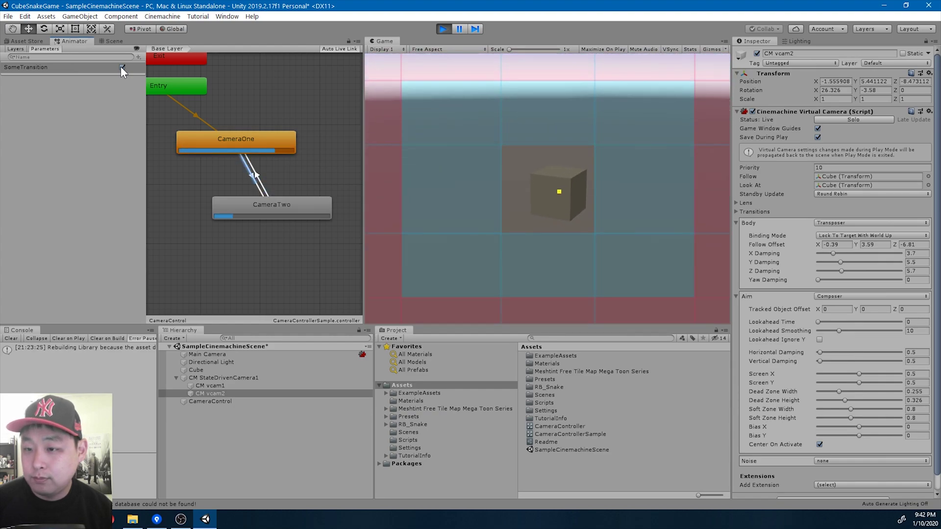
{"action": "left_click", "coordinate": [122, 68]}
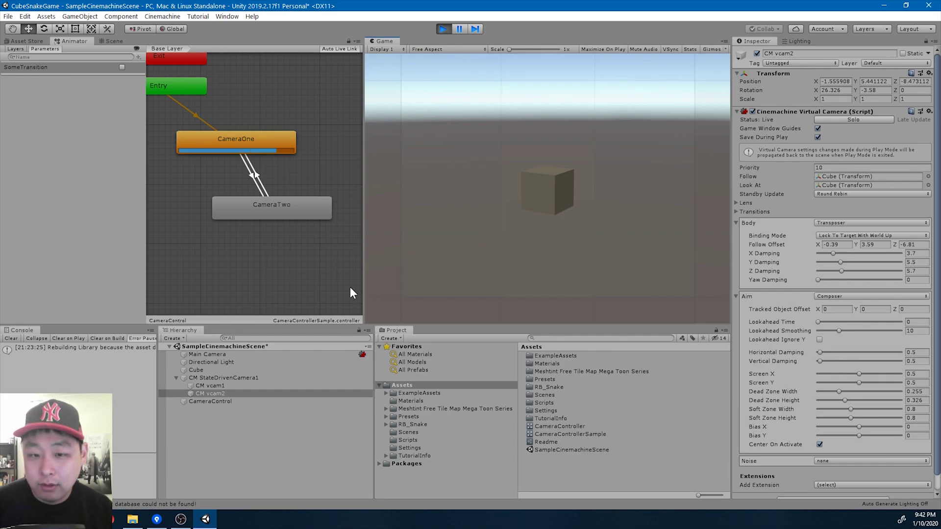
Blend to CameraTwo and retune CM vcam2: X damping 6.1, offset Y 4.5, Z -7.6
{"action": "left_click", "coordinate": [123, 67]}
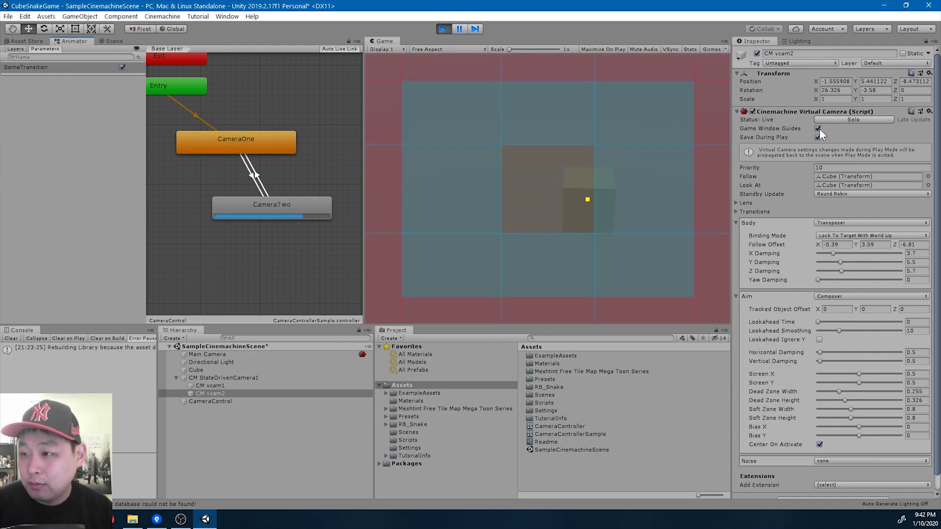
{"action": "left_click", "coordinate": [818, 127]}
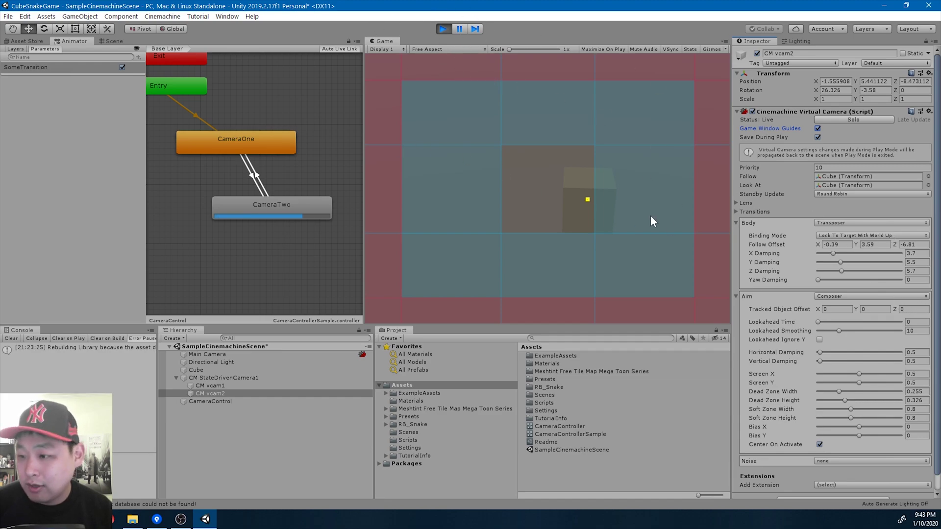
{"action": "mouse_move", "coordinate": [835, 252]}
{"action": "left_mouse_down"}
{"action": "mouse_move", "coordinate": [848, 256]}
{"action": "mouse_move", "coordinate": [842, 248]}
{"action": "left_mouse_up"}
{"action": "left_click", "coordinate": [867, 244]}
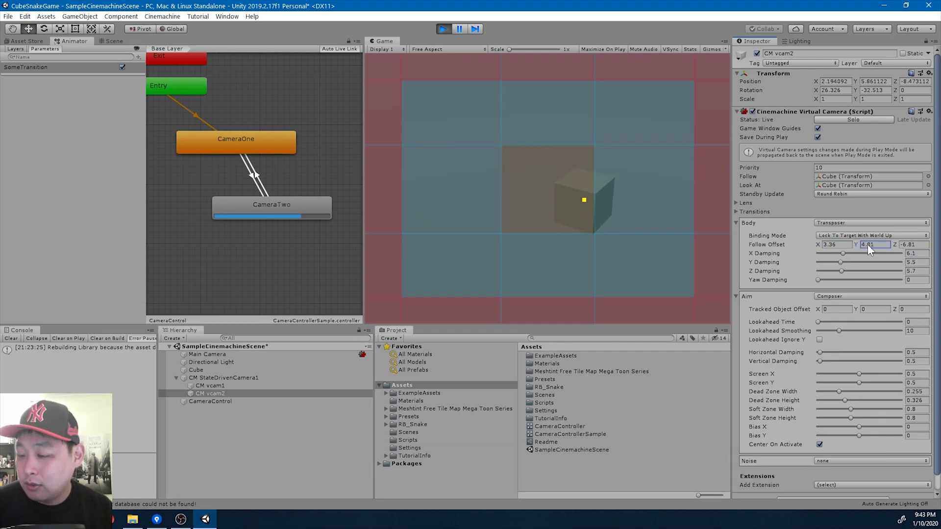
{"action": "type", "text": "4.5"}
{"action": "left_click_drag", "start_coordinate": [895, 248], "coordinate": [889, 245]}
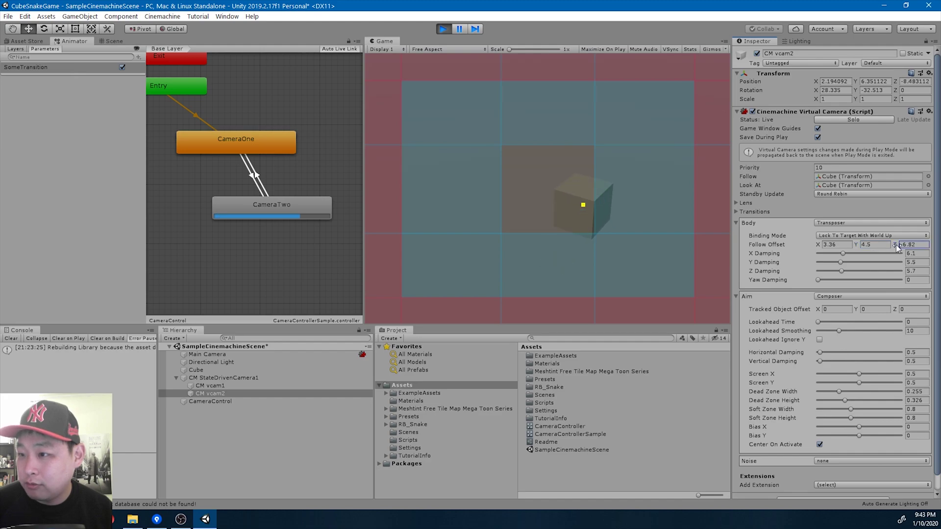
Enable Save During Play on CM vcam2 and toggle SomeTransition again
{"action": "left_click", "coordinate": [817, 128]}
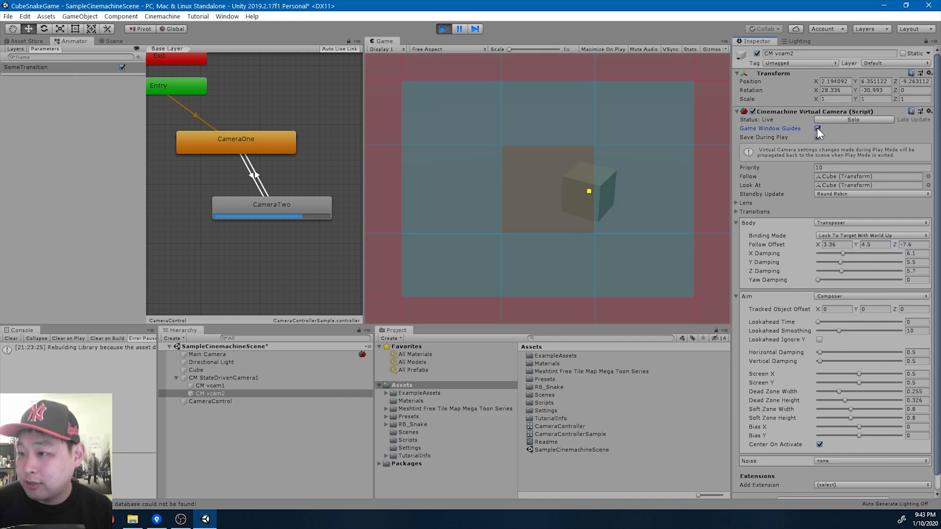
{"action": "left_click", "coordinate": [817, 137]}
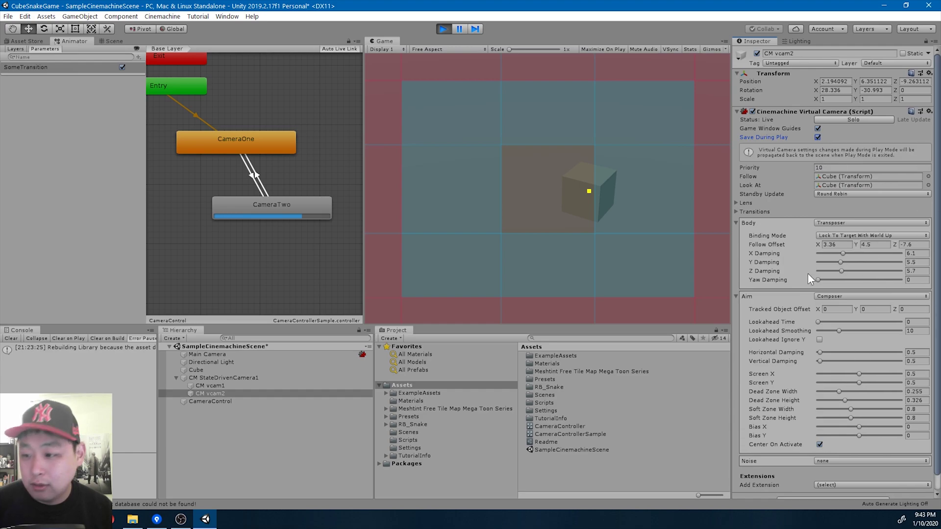
{"action": "left_click", "coordinate": [122, 67]}
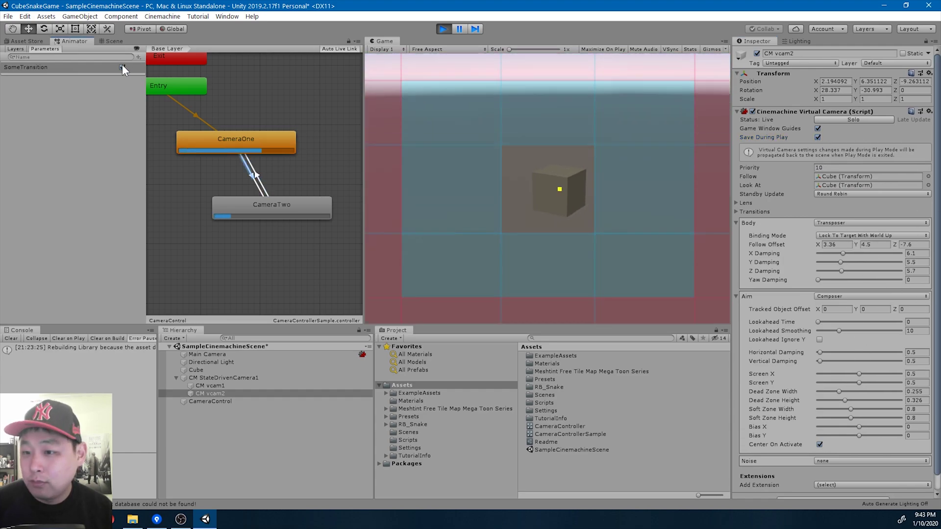
Blend to CameraTwo, restart play mode, toggle SomeTransition off and on, then stop
{"action": "left_click", "coordinate": [123, 67]}
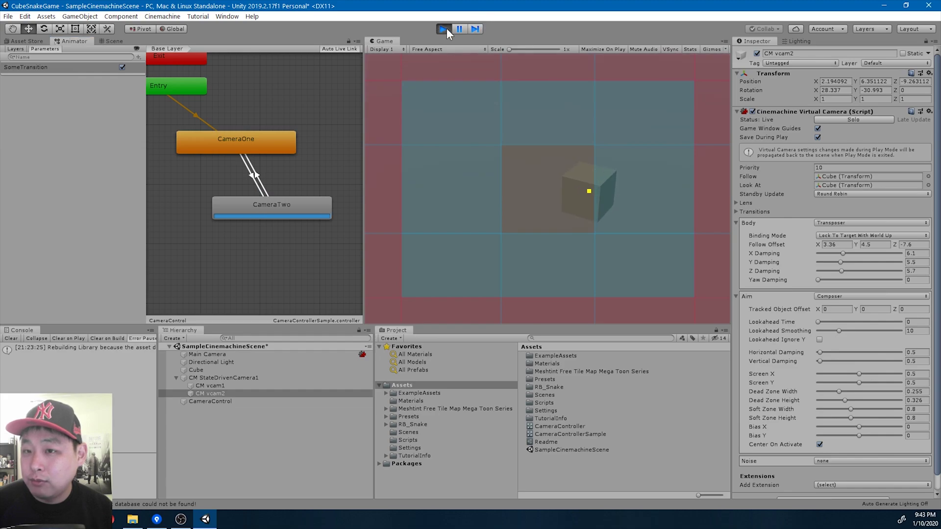
{"action": "left_click", "coordinate": [446, 29]}
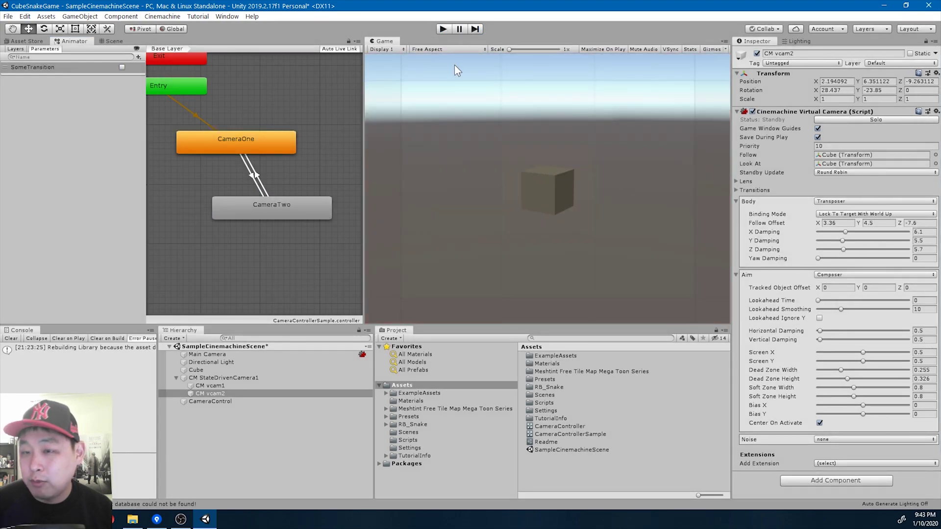
{"action": "left_click", "coordinate": [444, 29]}
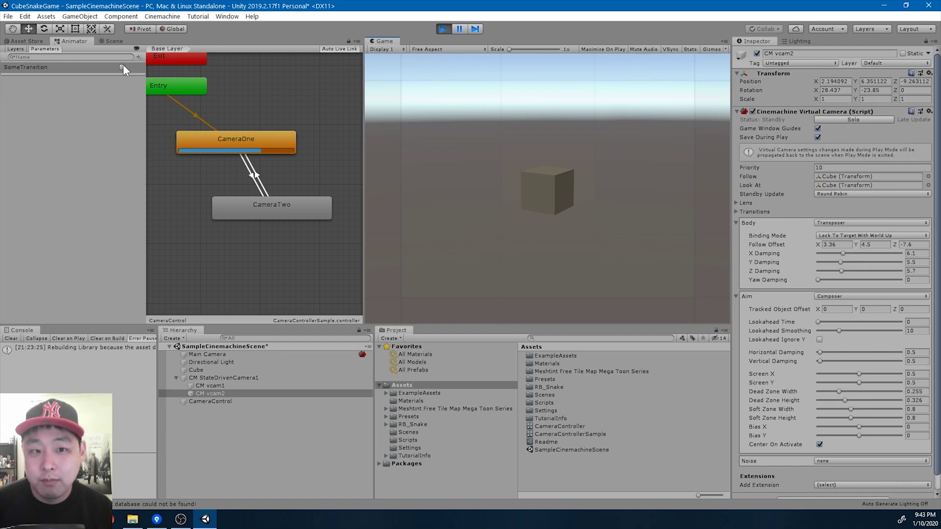
{"action": "left_click", "coordinate": [122, 67]}
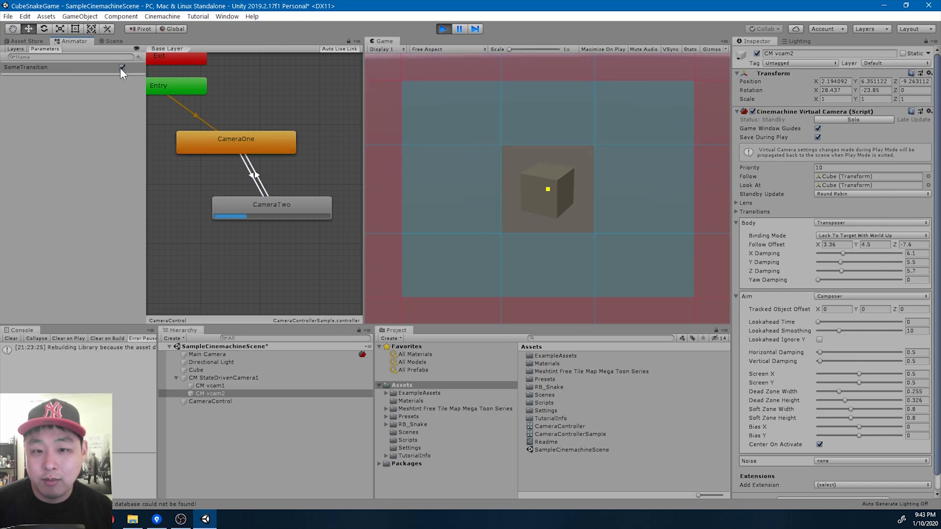
{"action": "left_click", "coordinate": [123, 67]}
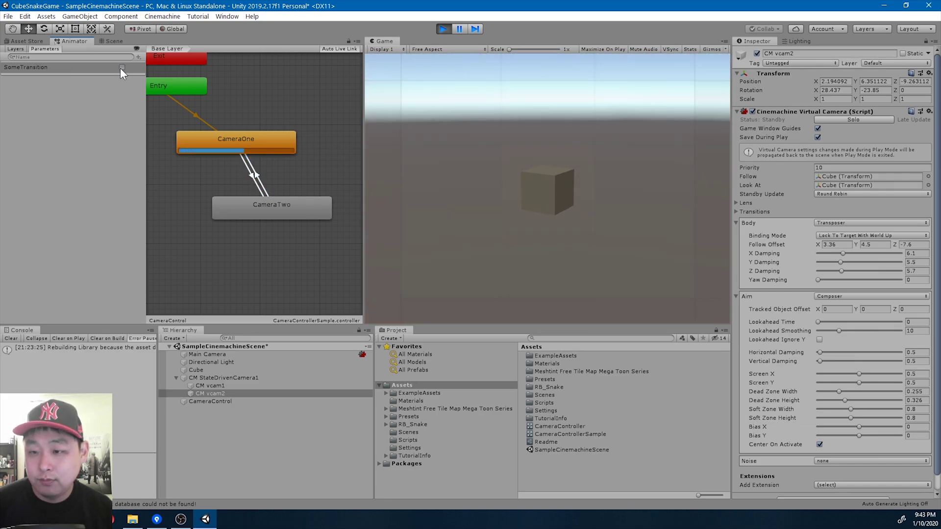
{"action": "left_click", "coordinate": [121, 68]}
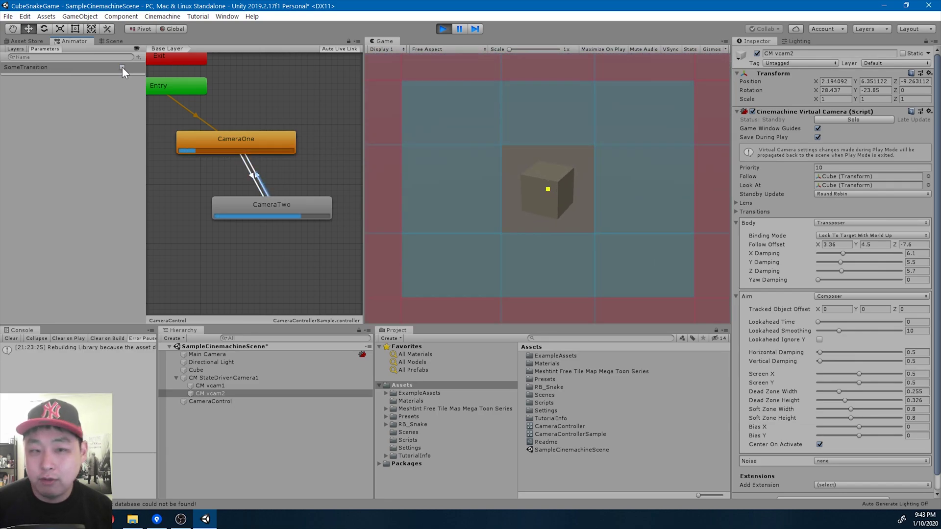
{"action": "left_click", "coordinate": [443, 30]}
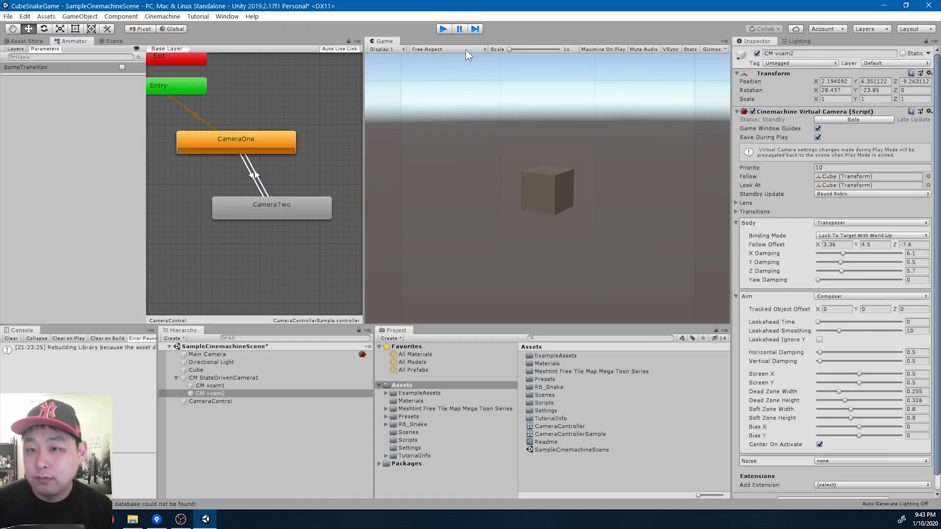
Open SnakeTestScene from a 'snake' project search, saving the sample scene first
{"action": "left_click", "coordinate": [589, 339]}
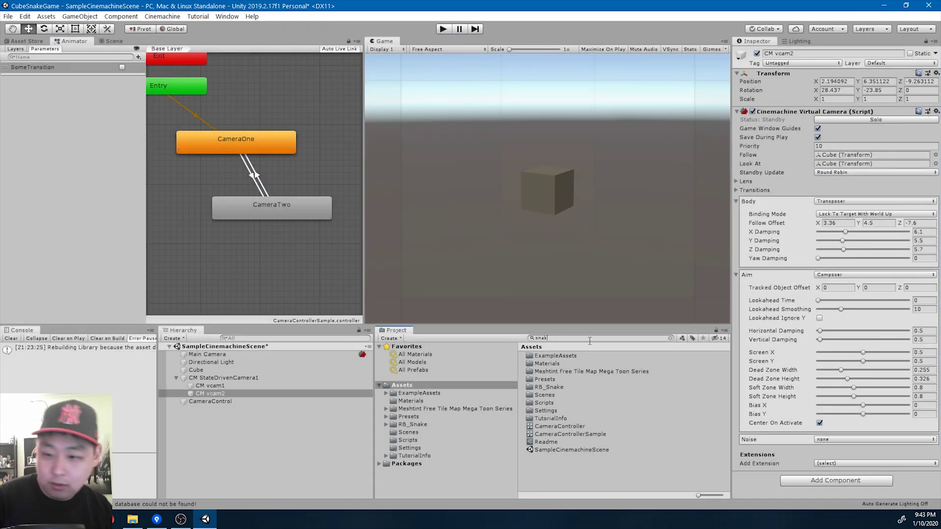
{"action": "type", "text": "snake"}
{"action": "key", "text": "Down"}
{"action": "key", "text": "Down"}
{"action": "key", "text": "Down"}
{"action": "key", "text": "Down"}
{"action": "key", "text": "Down"}
{"action": "key", "text": "Down"}
{"action": "key", "text": "Return"}
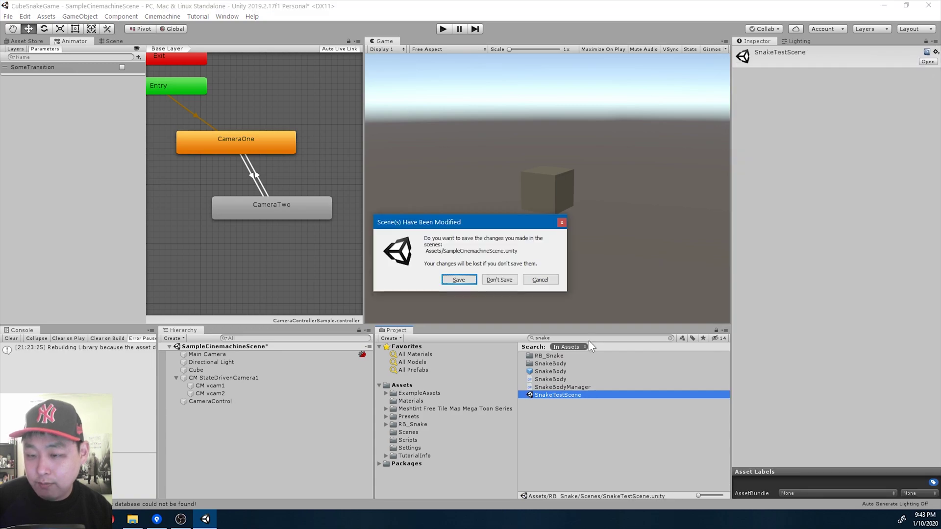
{"action": "left_click", "coordinate": [461, 283]}
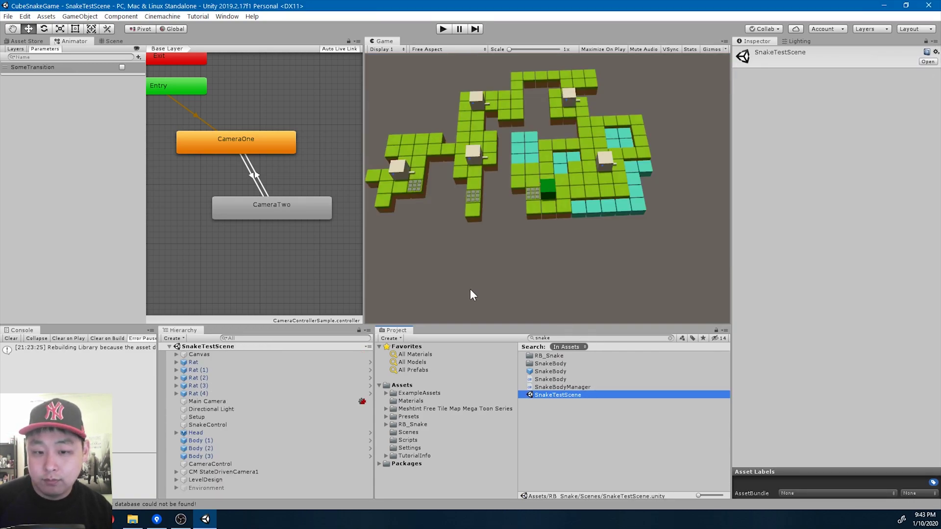
Move CameraControl's Exit node beside the states and select CM vcam1 under CM StateDrivenCamera1
{"action": "left_click", "coordinate": [223, 464]}
{"action": "scroll", "coordinate": [219, 246], "scroll_direction": "up", "scroll_amount": 2}
{"action": "left_click", "coordinate": [242, 231]}
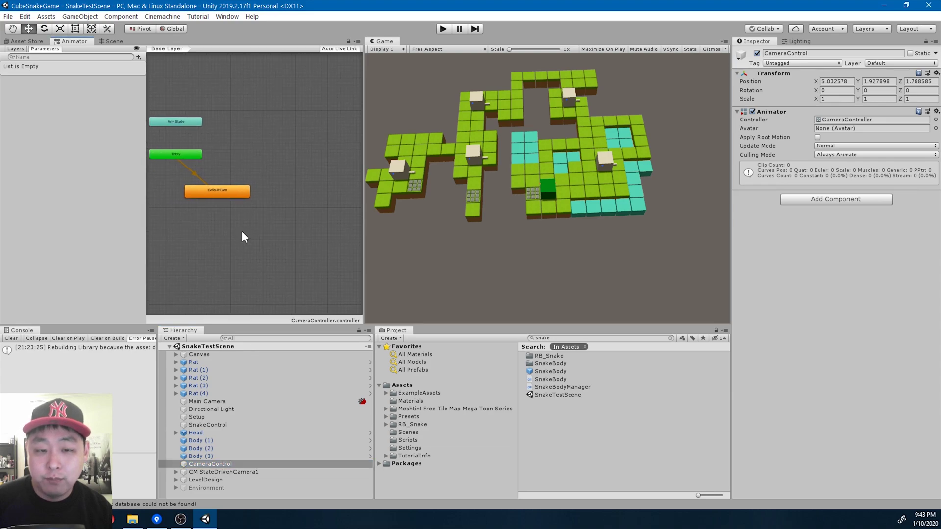
{"action": "left_click", "coordinate": [228, 196]}
{"action": "scroll", "coordinate": [283, 227], "scroll_direction": "down", "scroll_amount": 1}
{"action": "scroll", "coordinate": [315, 197], "scroll_direction": "down", "scroll_amount": 1}
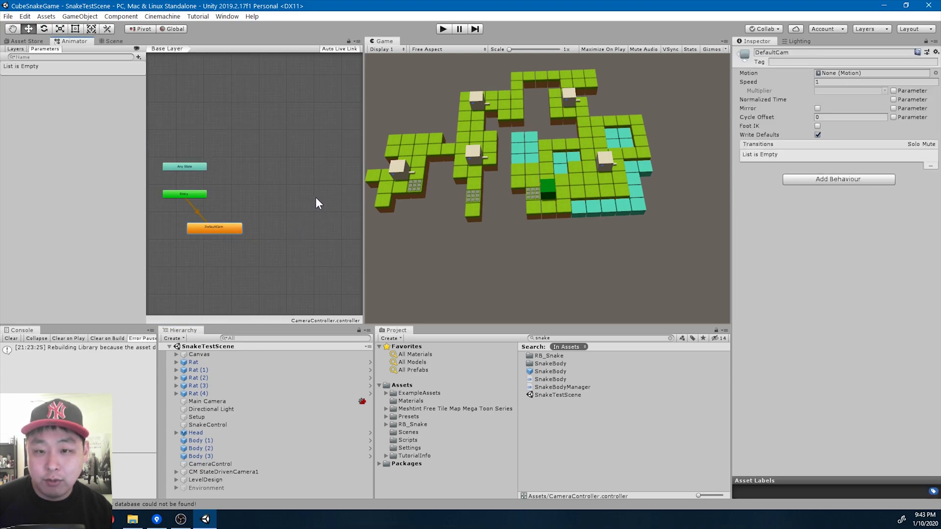
{"action": "scroll", "coordinate": [347, 209], "scroll_direction": "down", "scroll_amount": 1}
{"action": "left_click_drag", "start_coordinate": [357, 197], "coordinate": [211, 185]}
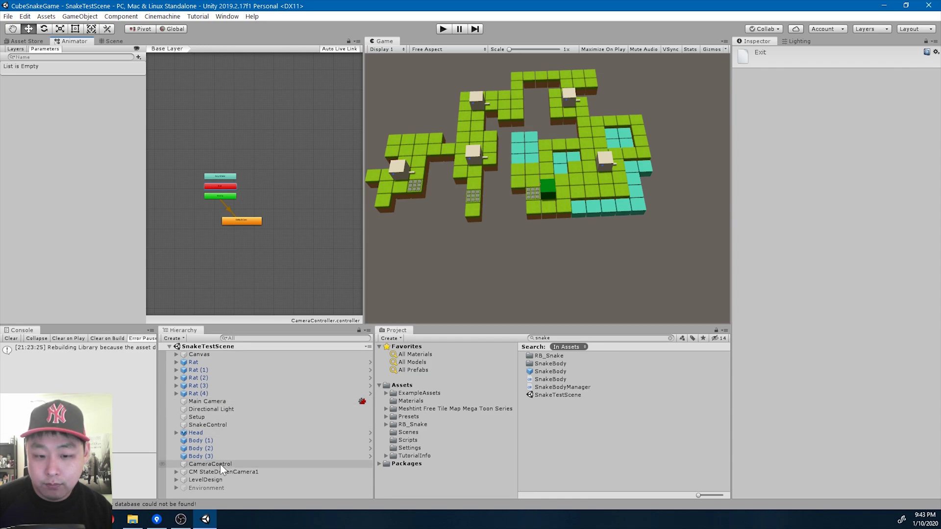
{"action": "left_click", "coordinate": [177, 473]}
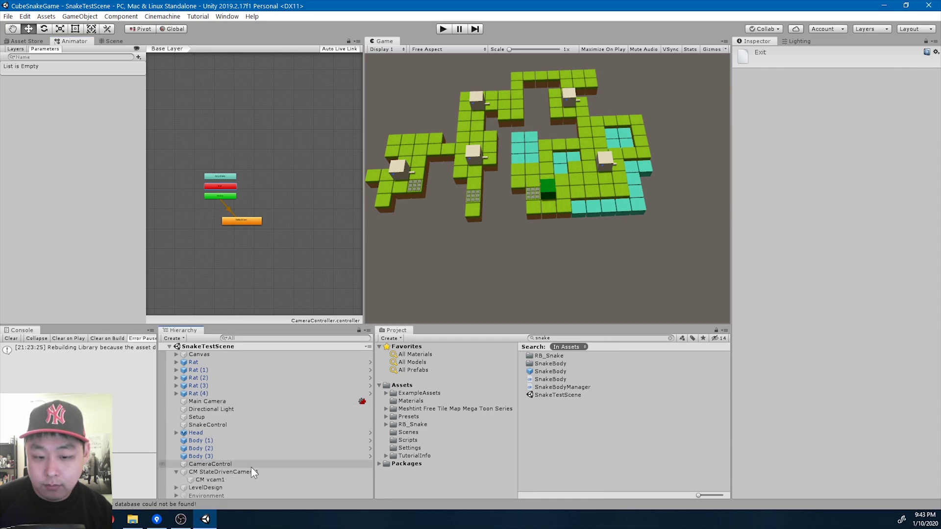
{"action": "left_click", "coordinate": [210, 480]}
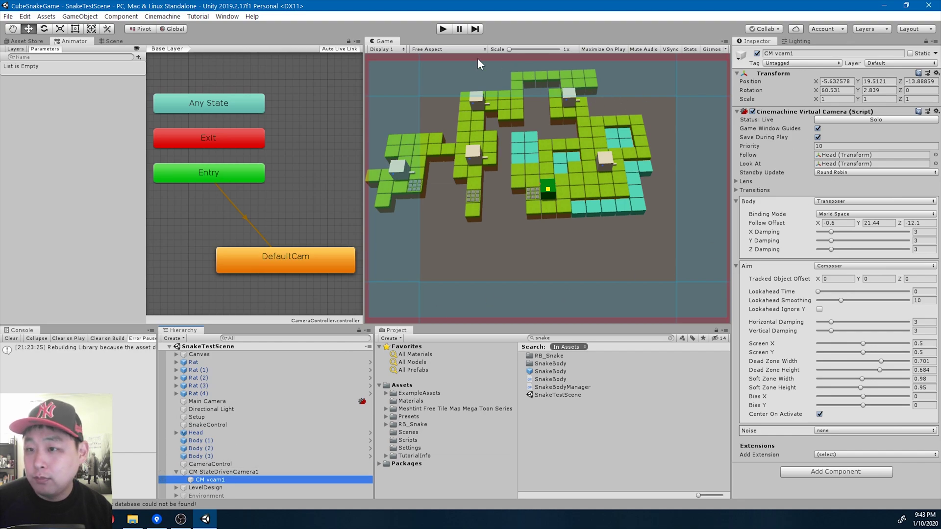
Play the snake game, steering with the arrow keys while CM vcam1 follows the Head
{"action": "left_click", "coordinate": [443, 30]}
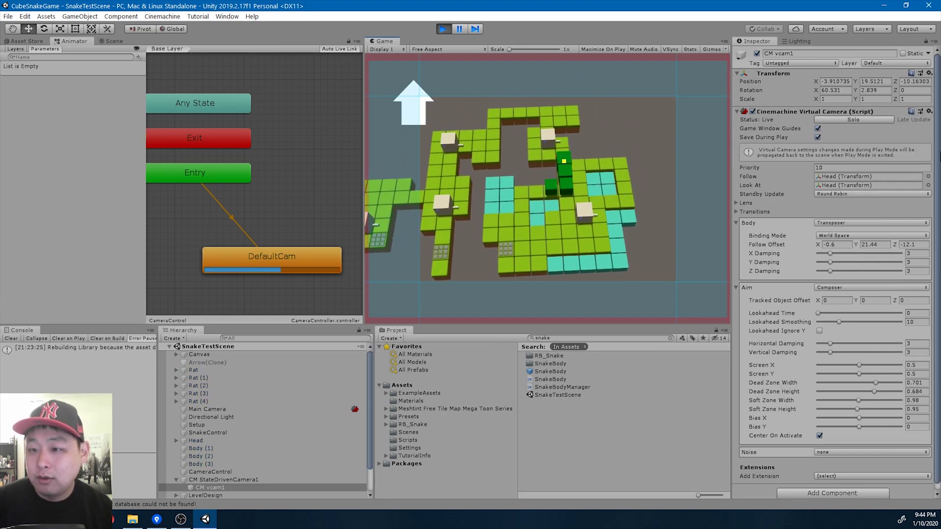
{"action": "key", "text": "Left"}
{"action": "key", "text": "Up"}
{"action": "key", "text": "Down"}
{"action": "key", "text": "Left"}
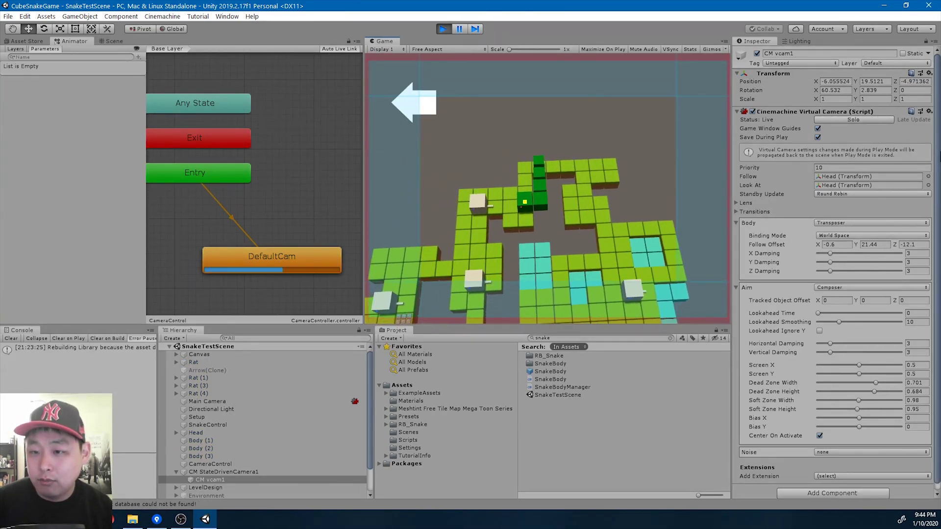
{"action": "key", "text": "Up"}
{"action": "key", "text": "Down"}
{"action": "key", "text": "Left"}
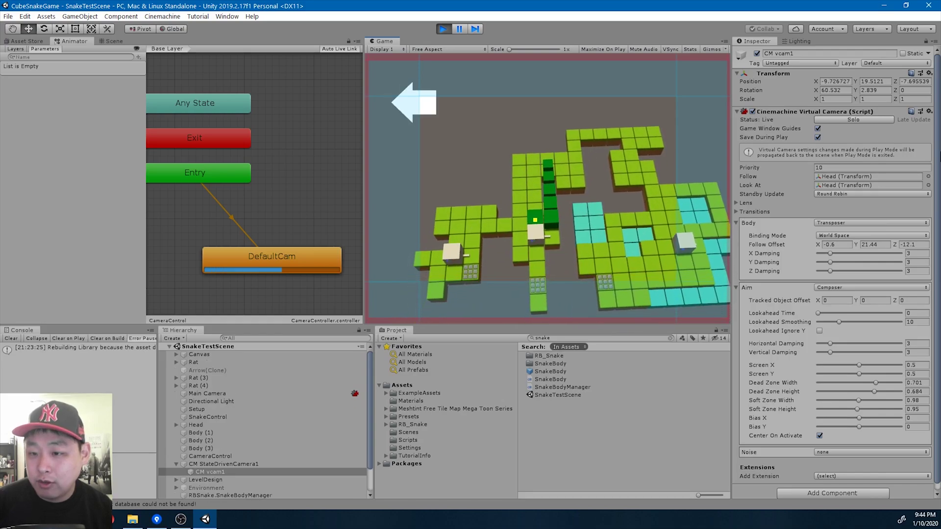
{"action": "key", "text": "Down"}
{"action": "key", "text": "Right"}
{"action": "key", "text": "Left"}
{"action": "key", "text": "Up"}
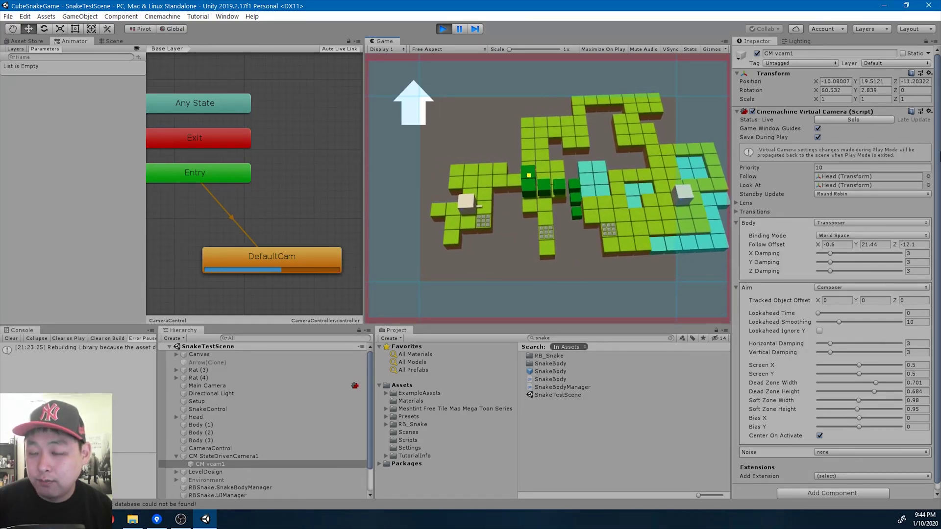
{"action": "key", "text": "Left"}
{"action": "key", "text": "Down"}
{"action": "key", "text": "Up"}
{"action": "key", "text": "Right"}
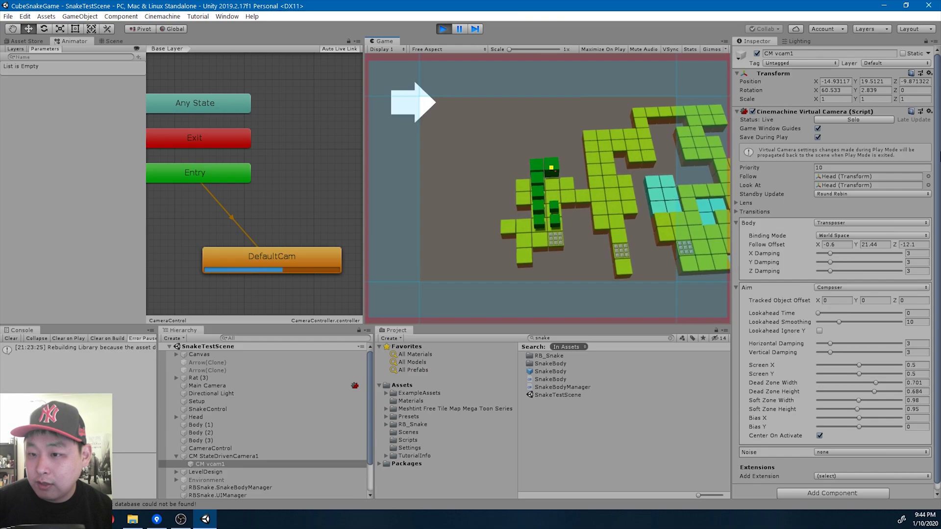
{"action": "key", "text": "Down"}
{"action": "key", "text": "Right"}
{"action": "key", "text": "Down"}
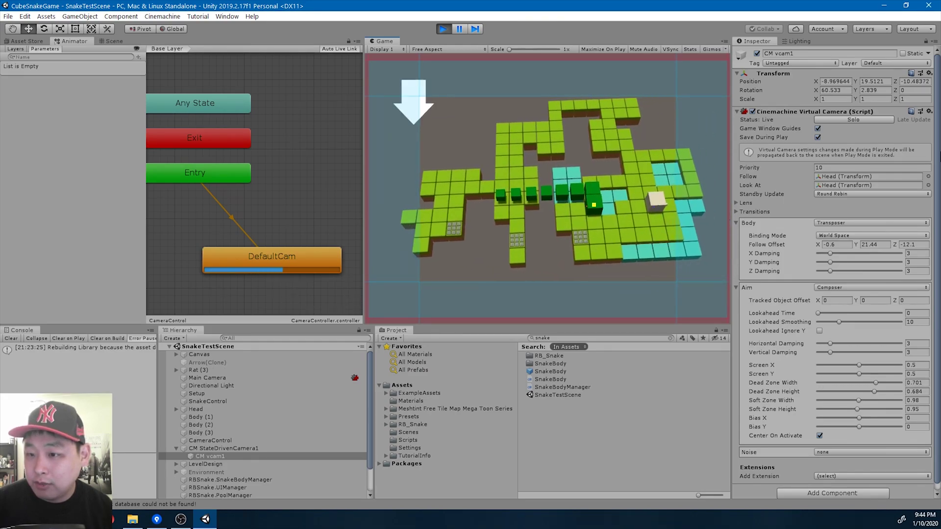
{"action": "key", "text": "Right"}
{"action": "key", "text": "Up"}
{"action": "key", "text": "Left"}
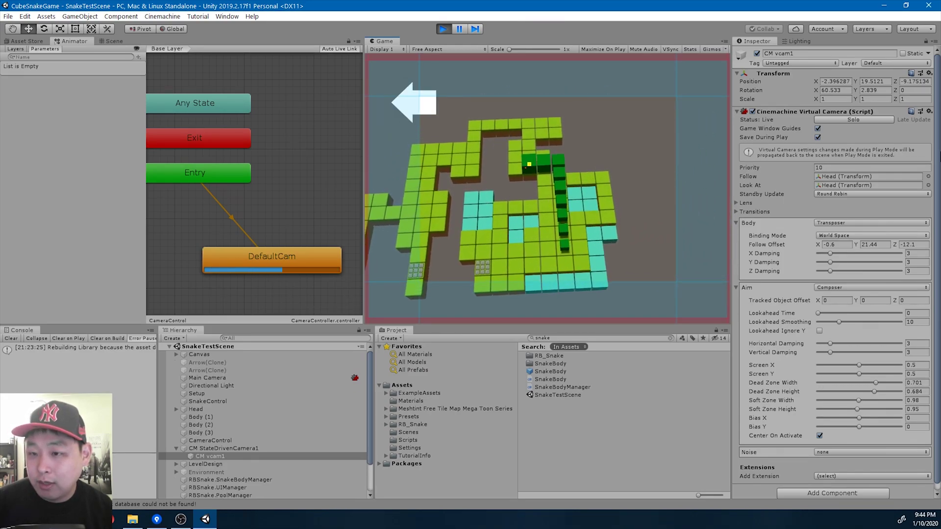
{"action": "key", "text": "Up"}
{"action": "key", "text": "Left"}
{"action": "key", "text": "Down"}
{"action": "key", "text": "Left"}
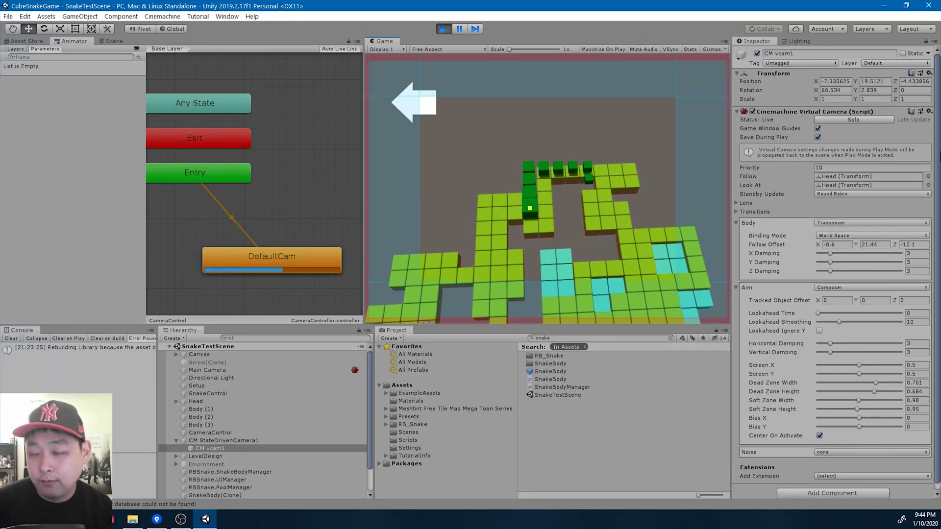
{"action": "key", "text": "Down"}
{"action": "key", "text": "Right"}
{"action": "key", "text": "Down"}
{"action": "key", "text": "Right"}
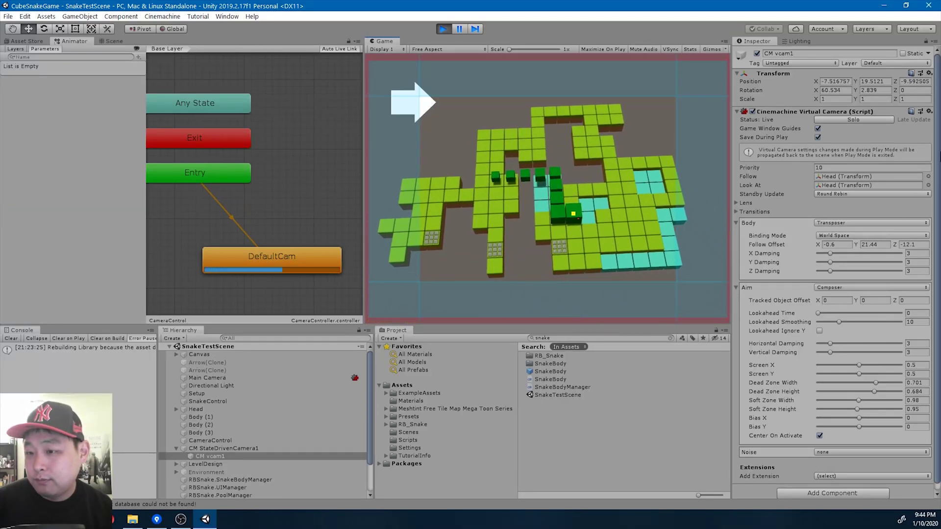
{"action": "key", "text": "Down"}
{"action": "key", "text": "Right"}
{"action": "key", "text": "Up"}
{"action": "key", "text": "Left"}
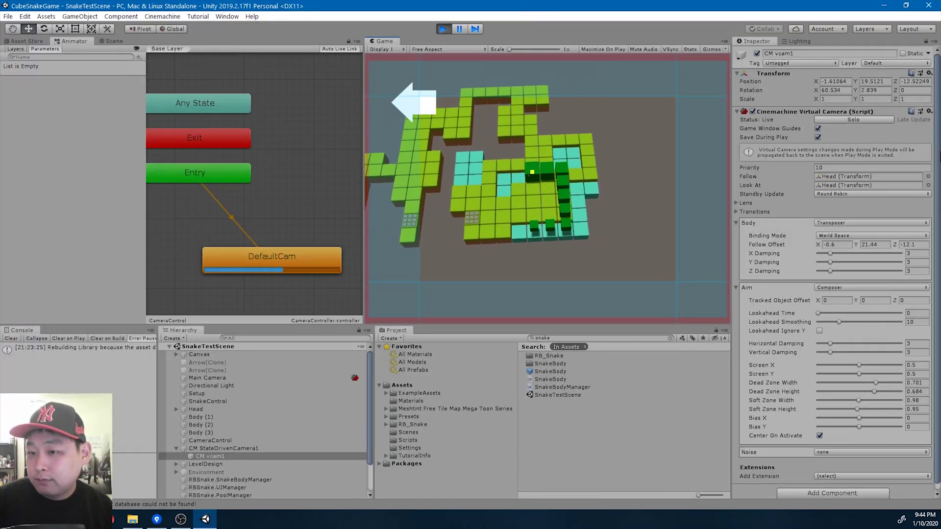
{"action": "key", "text": "Up"}
{"action": "key", "text": "Down"}
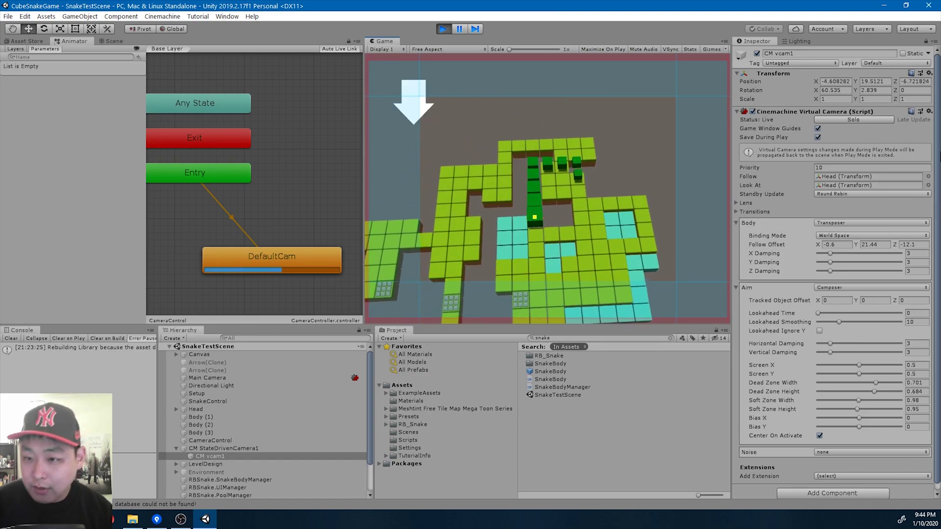
{"action": "key", "text": "Right"}
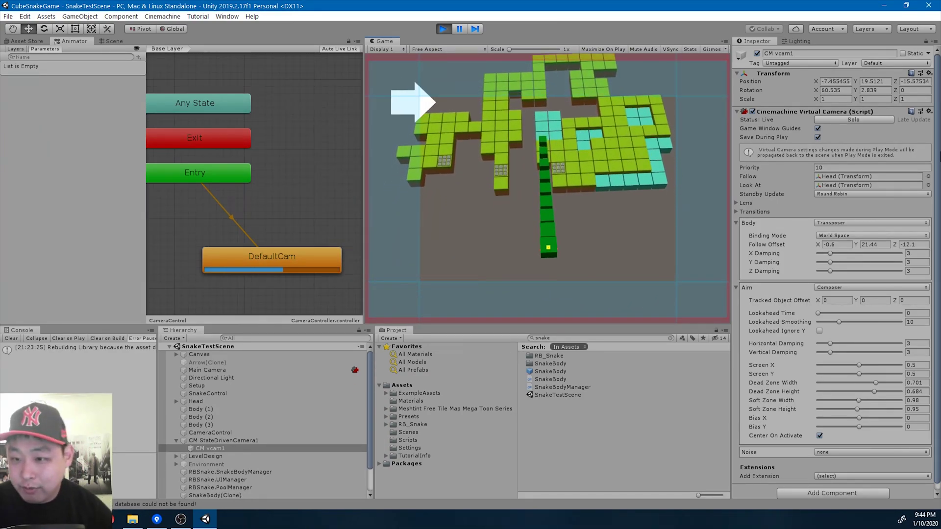
{"action": "key", "text": "Up"}
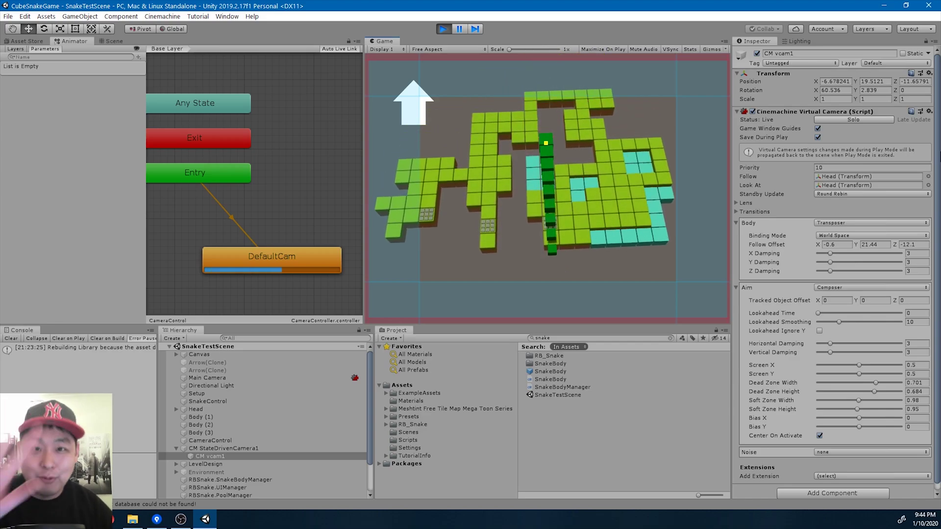